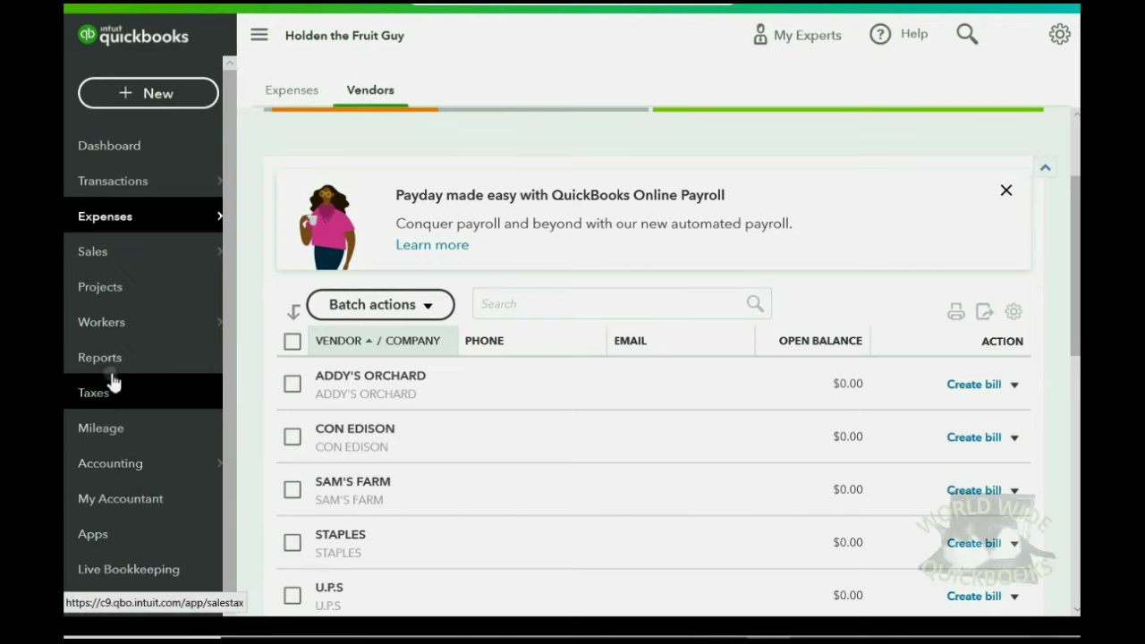
Open the company's reports list and view its custom reports.
{"action": "left_click", "coordinate": [99, 358]}
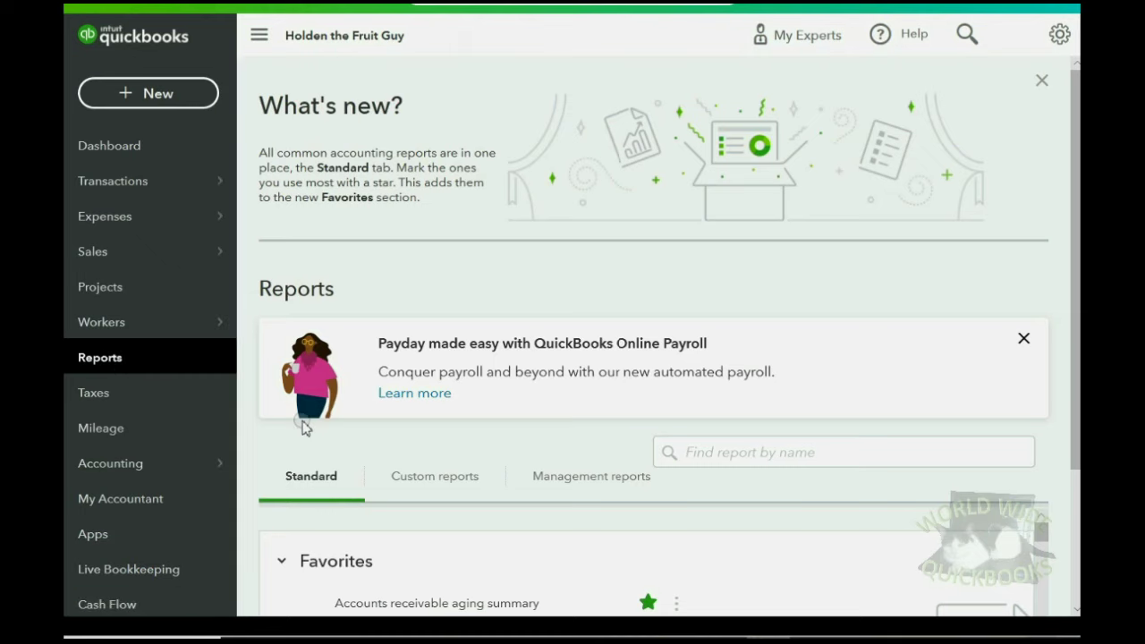
{"action": "scroll", "coordinate": [303, 426], "scroll_direction": "down", "scroll_amount": 2}
{"action": "scroll", "coordinate": [301, 424], "scroll_direction": "down", "scroll_amount": 1}
{"action": "scroll", "coordinate": [325, 394], "scroll_direction": "up", "scroll_amount": 1}
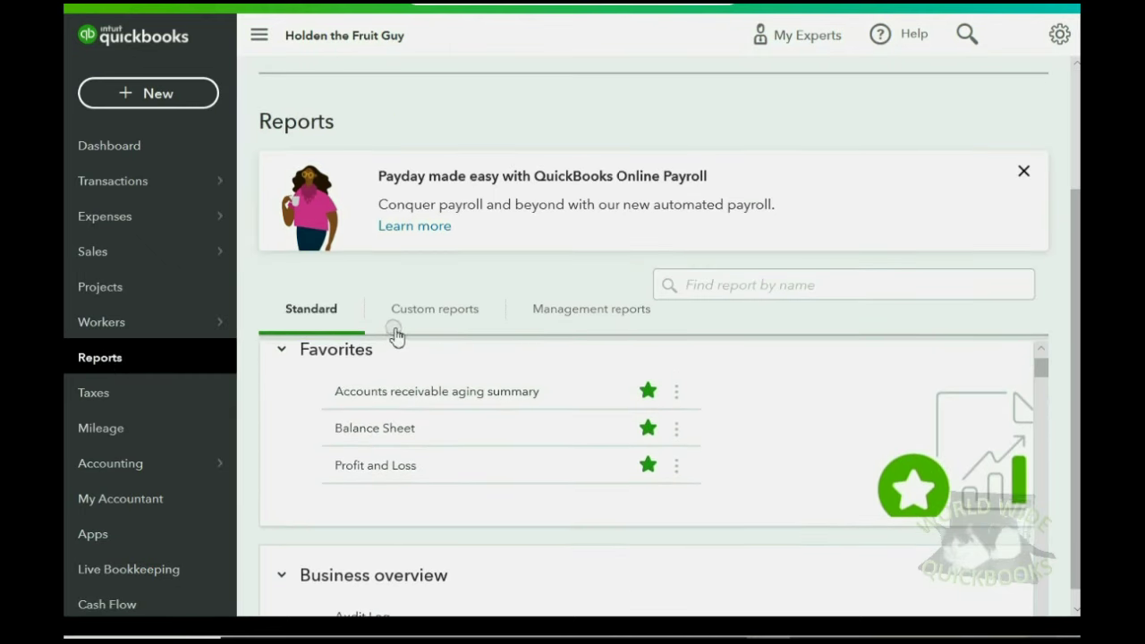
{"action": "left_click", "coordinate": [425, 313]}
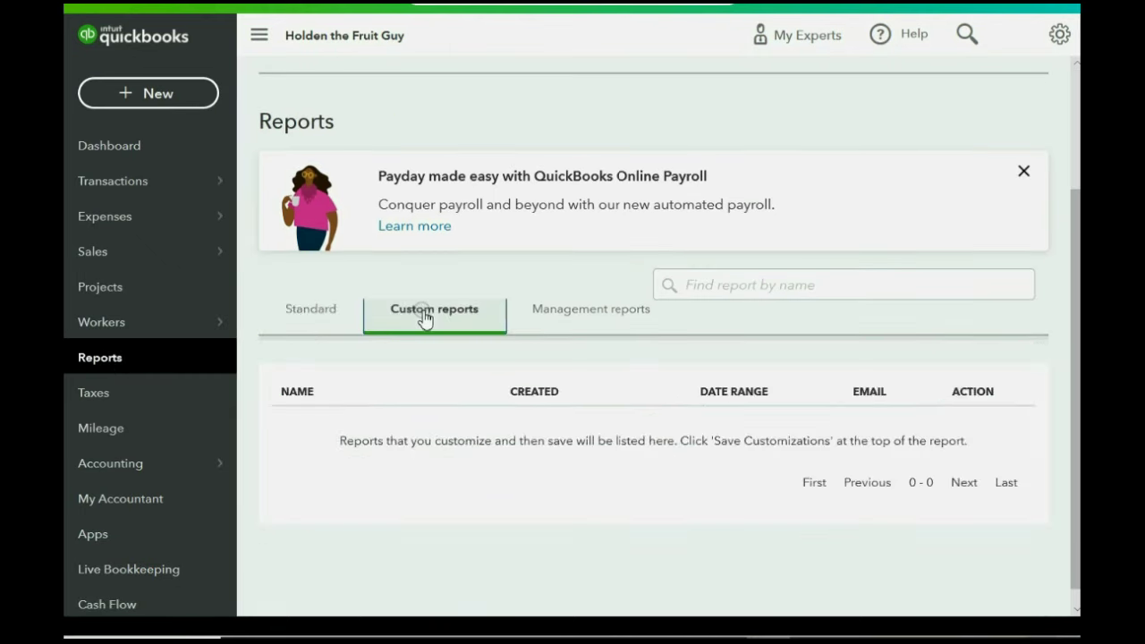
Open the Trial Balance report from the accountant section of the standard reports and dismiss the introductory tour.
{"action": "left_click", "coordinate": [328, 315]}
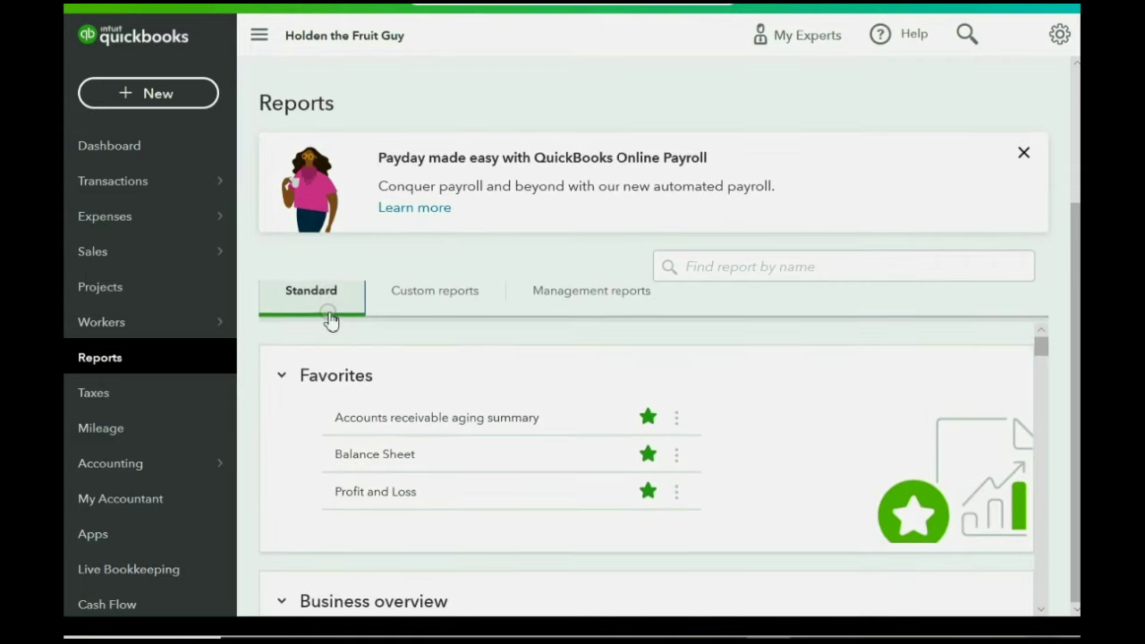
{"action": "scroll", "coordinate": [425, 331], "scroll_direction": "down", "scroll_amount": 5}
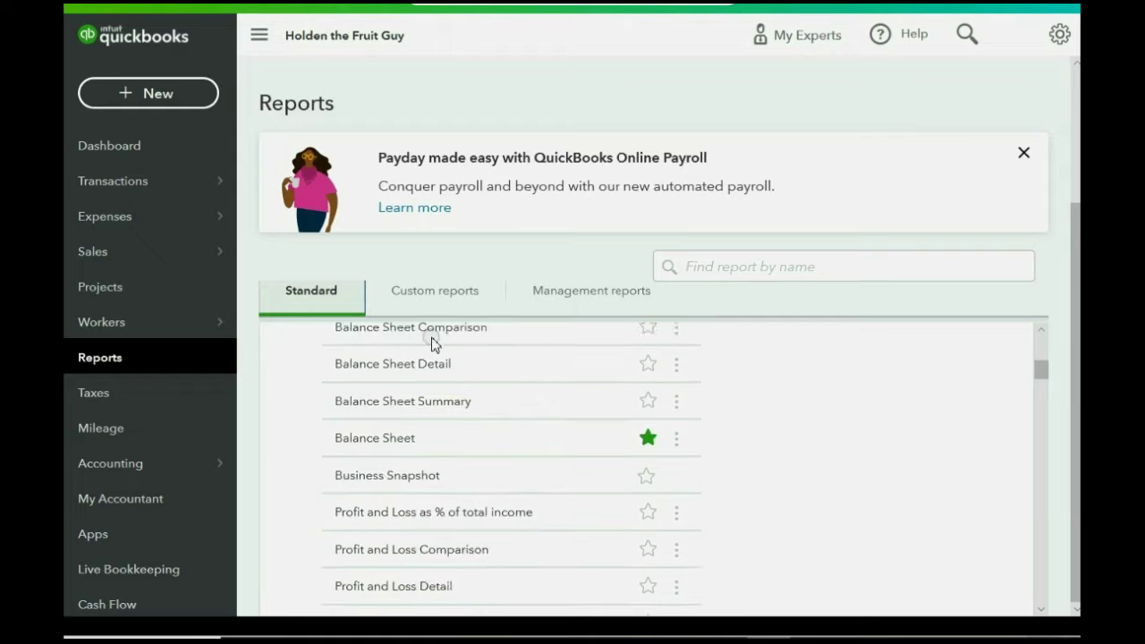
{"action": "scroll", "coordinate": [432, 344], "scroll_direction": "down", "scroll_amount": 5}
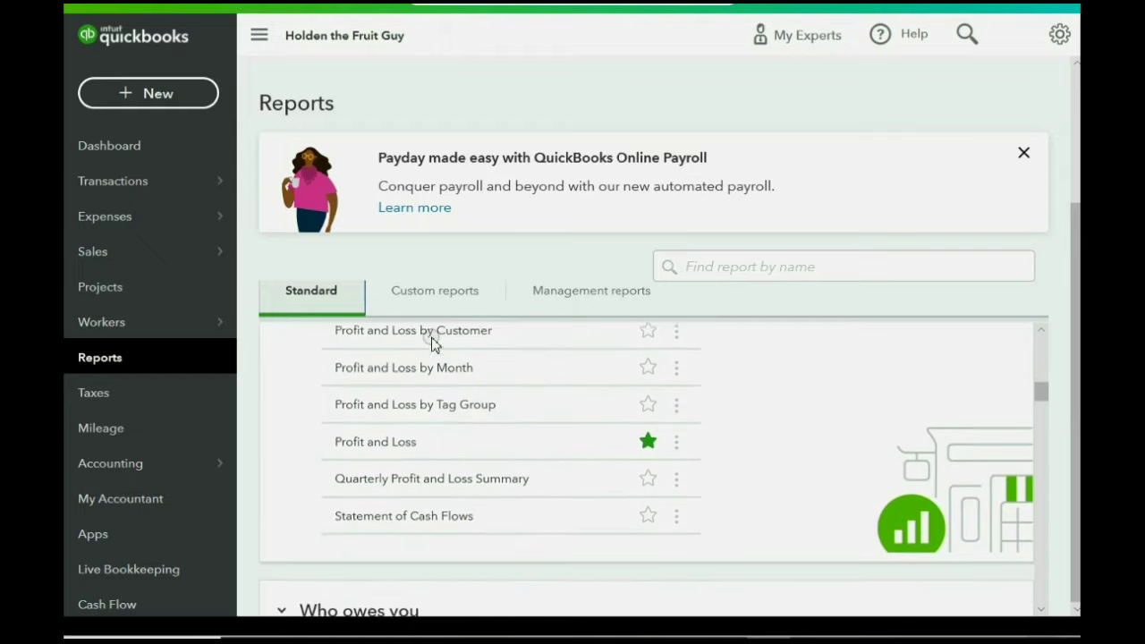
{"action": "scroll", "coordinate": [432, 345], "scroll_direction": "down", "scroll_amount": 7}
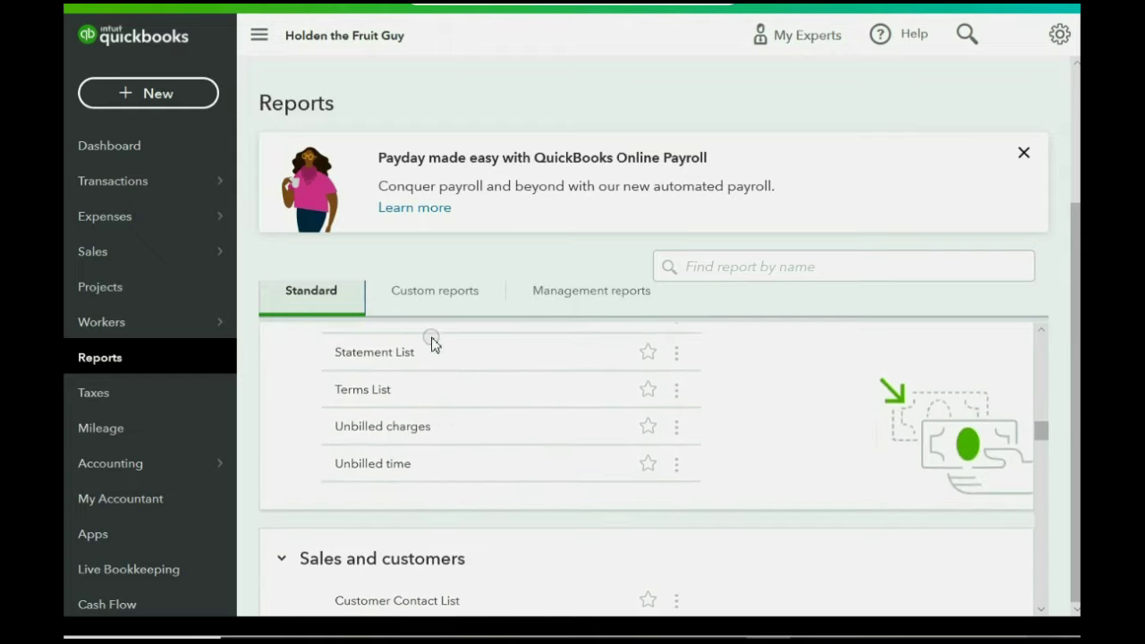
{"action": "scroll", "coordinate": [432, 344], "scroll_direction": "down", "scroll_amount": 7}
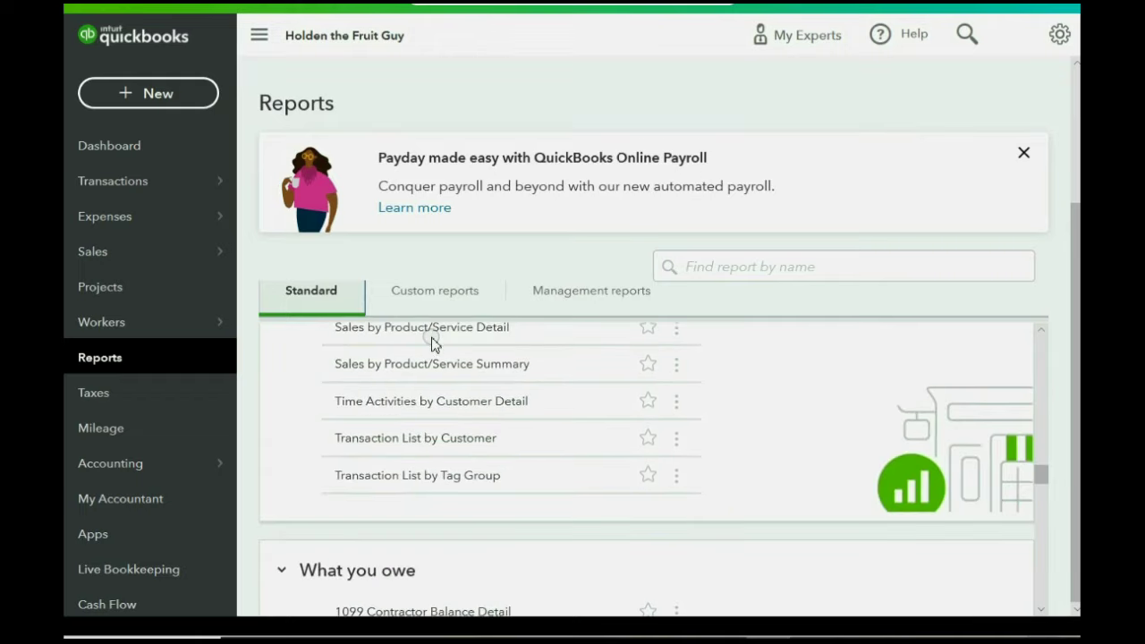
{"action": "scroll", "coordinate": [432, 344], "scroll_direction": "down", "scroll_amount": 7}
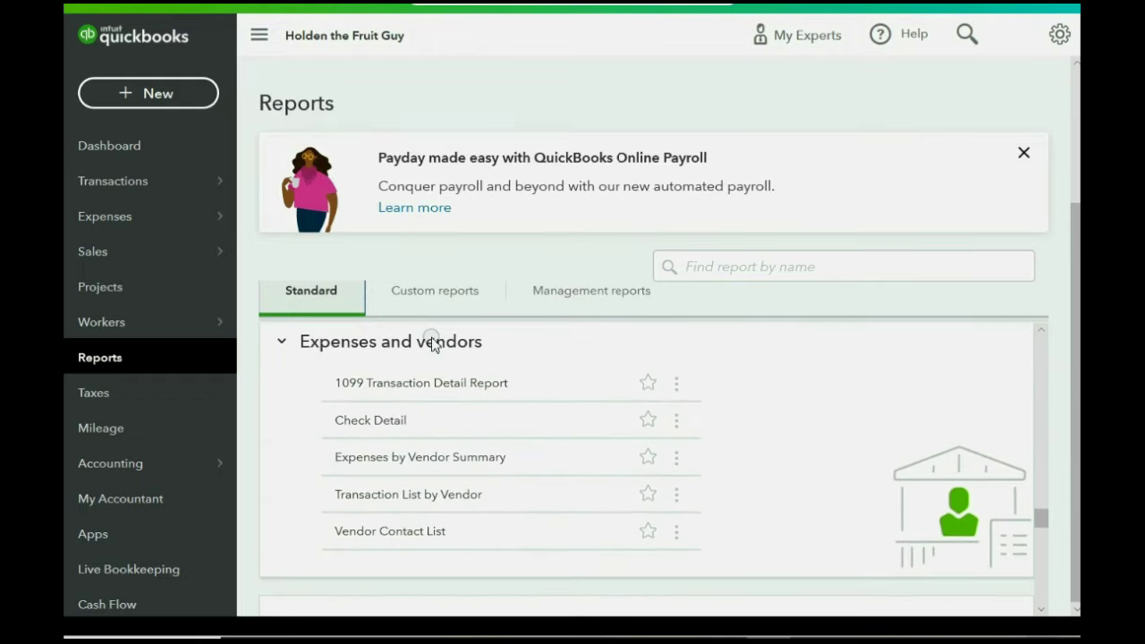
{"action": "scroll", "coordinate": [432, 344], "scroll_direction": "down", "scroll_amount": 7}
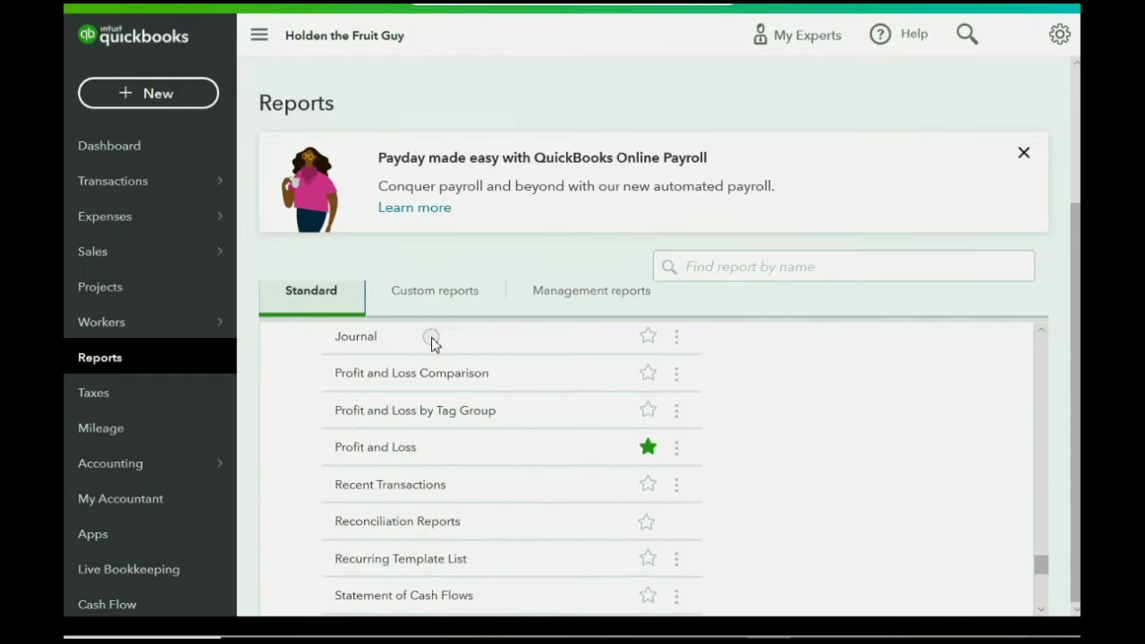
{"action": "scroll", "coordinate": [432, 344], "scroll_direction": "up", "scroll_amount": 3}
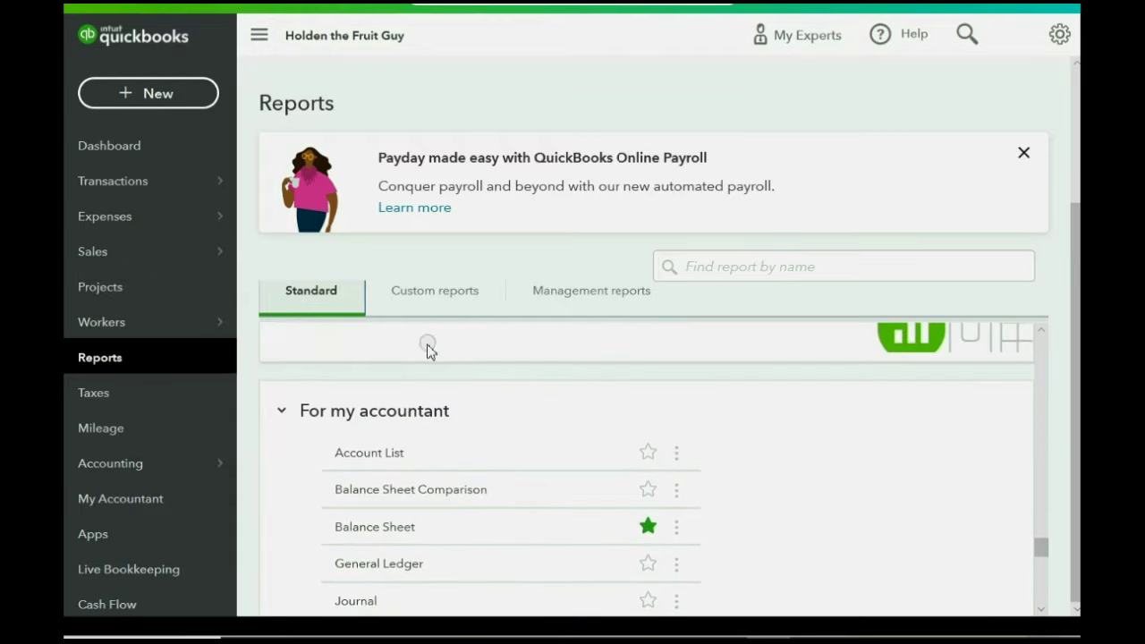
{"action": "scroll", "coordinate": [423, 390], "scroll_direction": "down", "scroll_amount": 5}
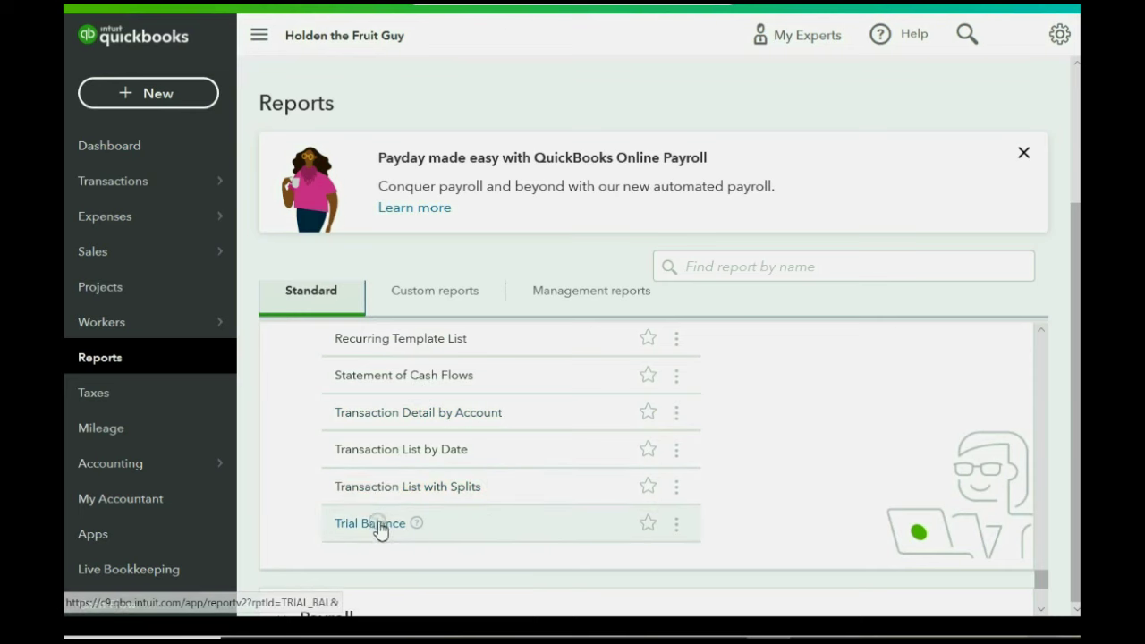
{"action": "left_click", "coordinate": [379, 531]}
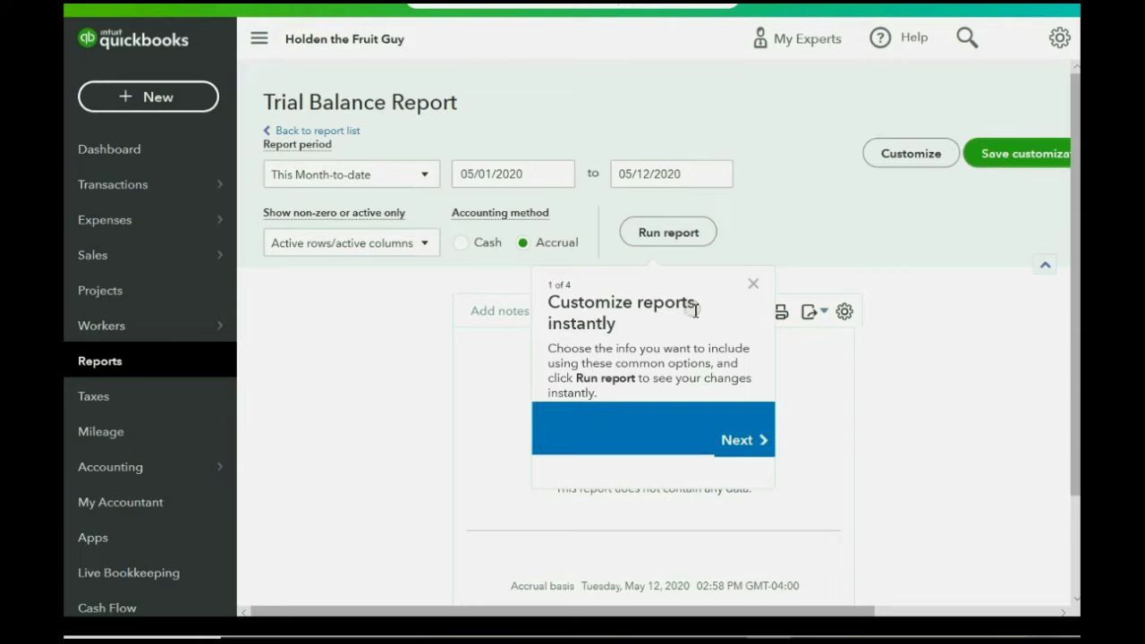
{"action": "left_click", "coordinate": [756, 286]}
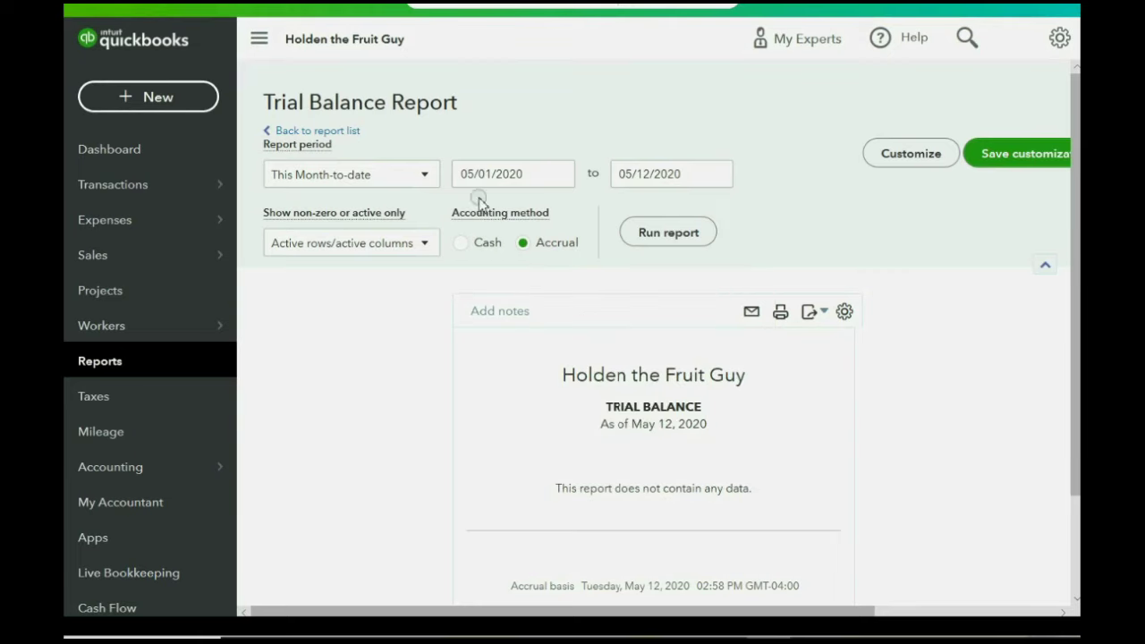
Run the Trial Balance report for All Dates and save it as a custom report named Trial Balance.
{"action": "left_click", "coordinate": [425, 176]}
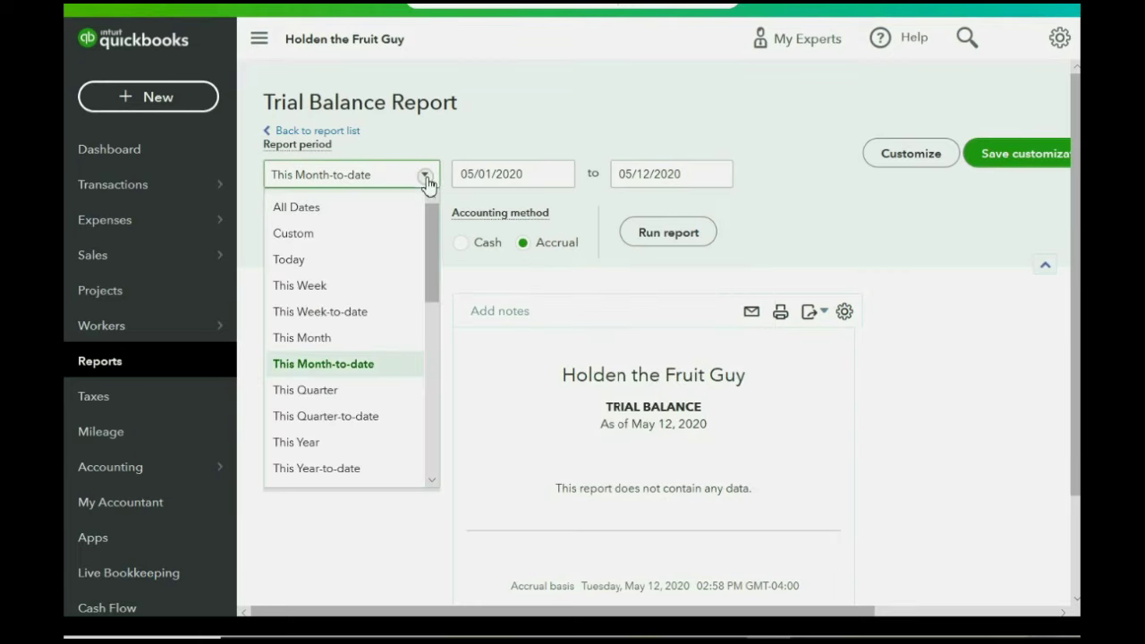
{"action": "left_click", "coordinate": [382, 206]}
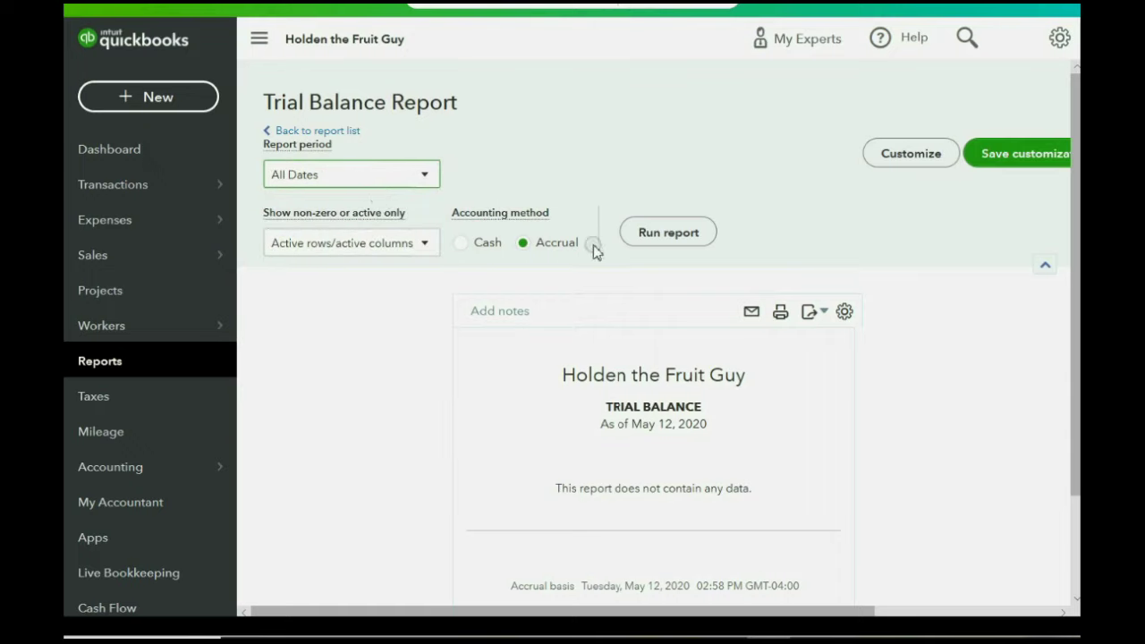
{"action": "left_click", "coordinate": [647, 233]}
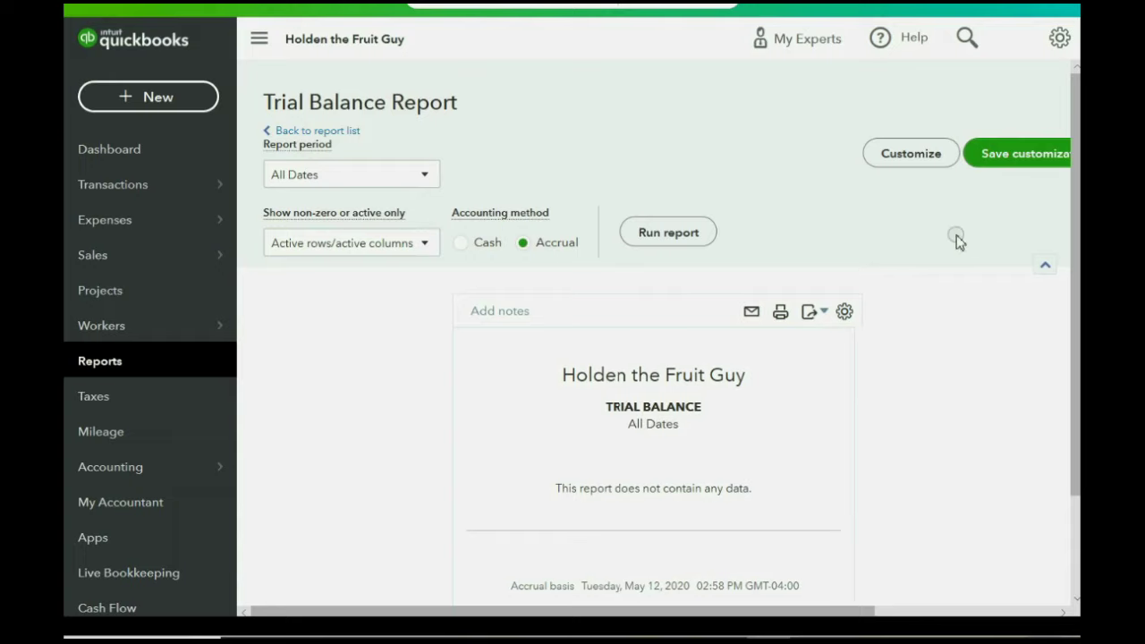
{"action": "left_click", "coordinate": [1013, 165]}
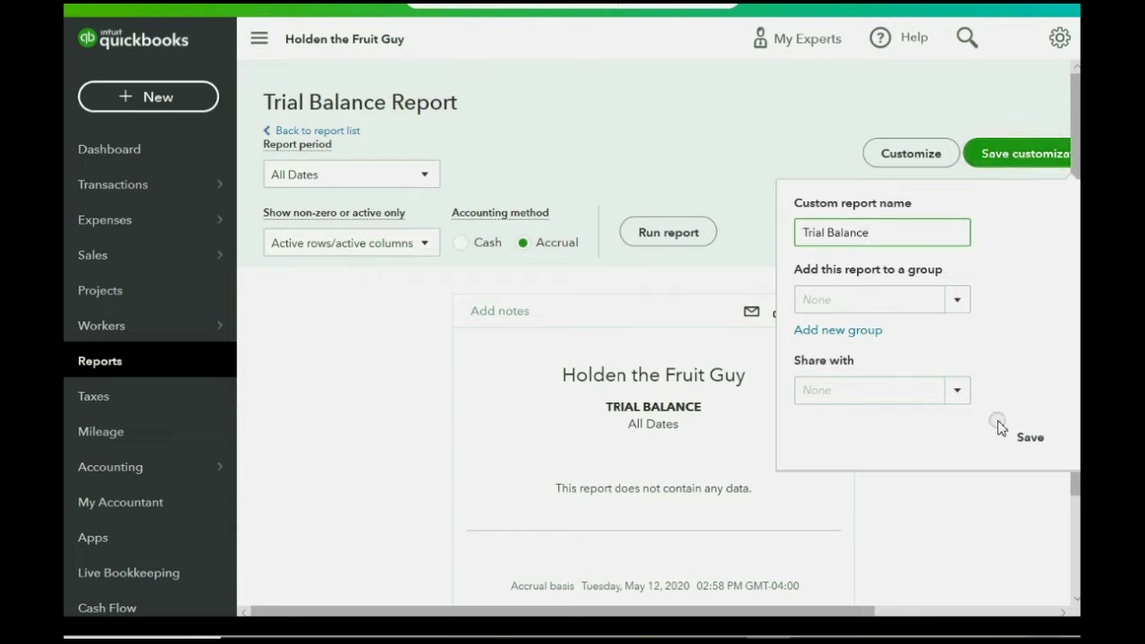
{"action": "left_click", "coordinate": [1029, 435]}
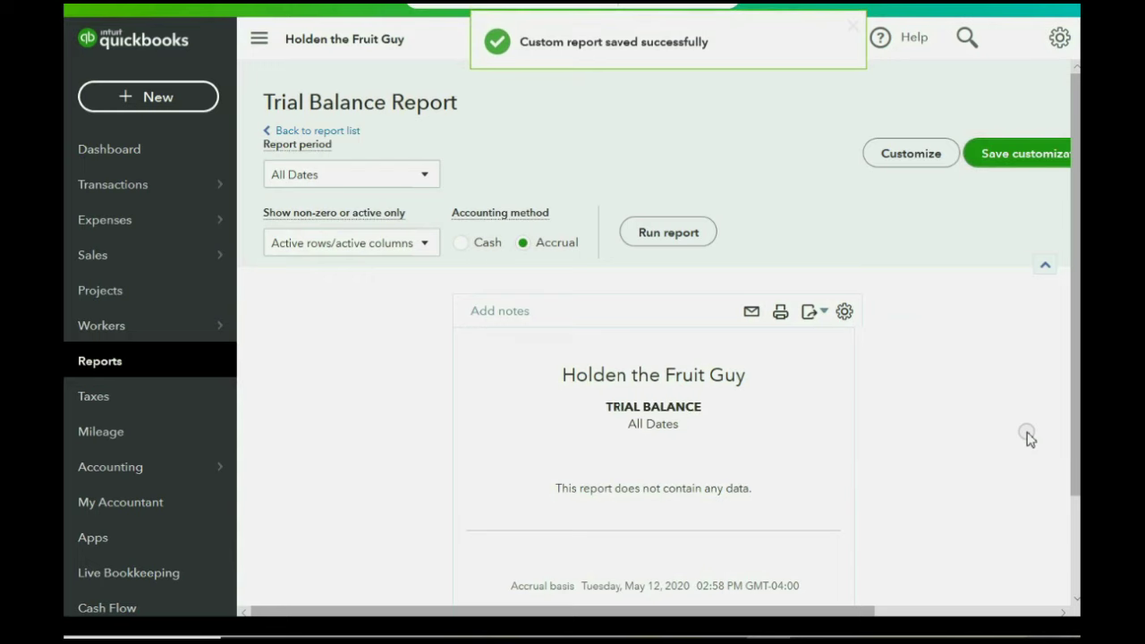
Open the saved Trial Balance from the custom reports and review it.
{"action": "left_click", "coordinate": [125, 361]}
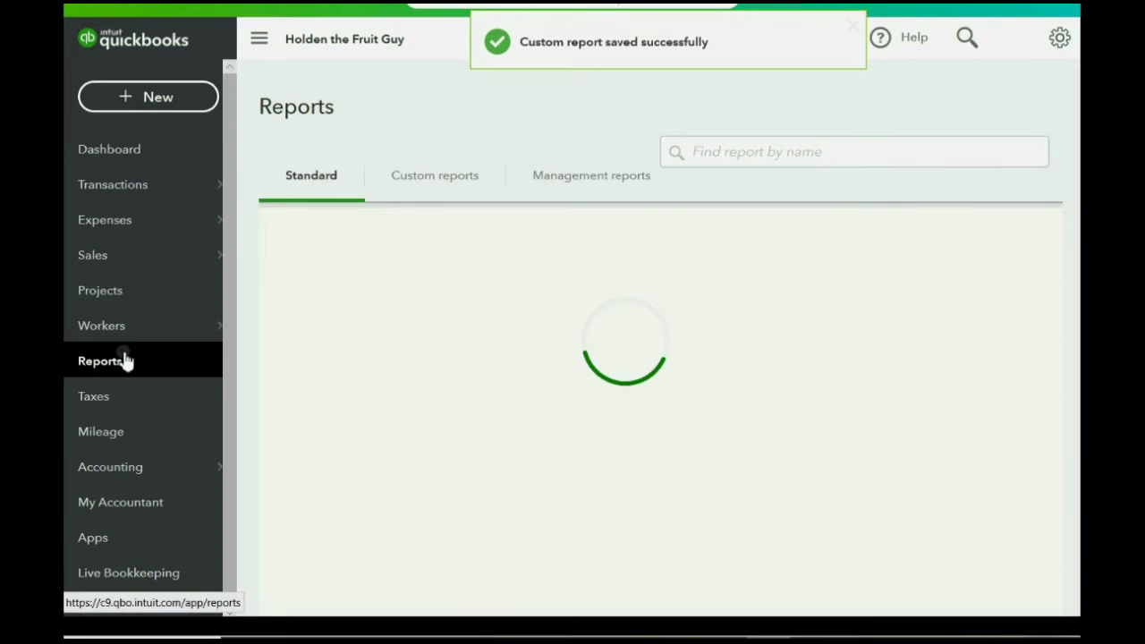
{"action": "left_click", "coordinate": [449, 299]}
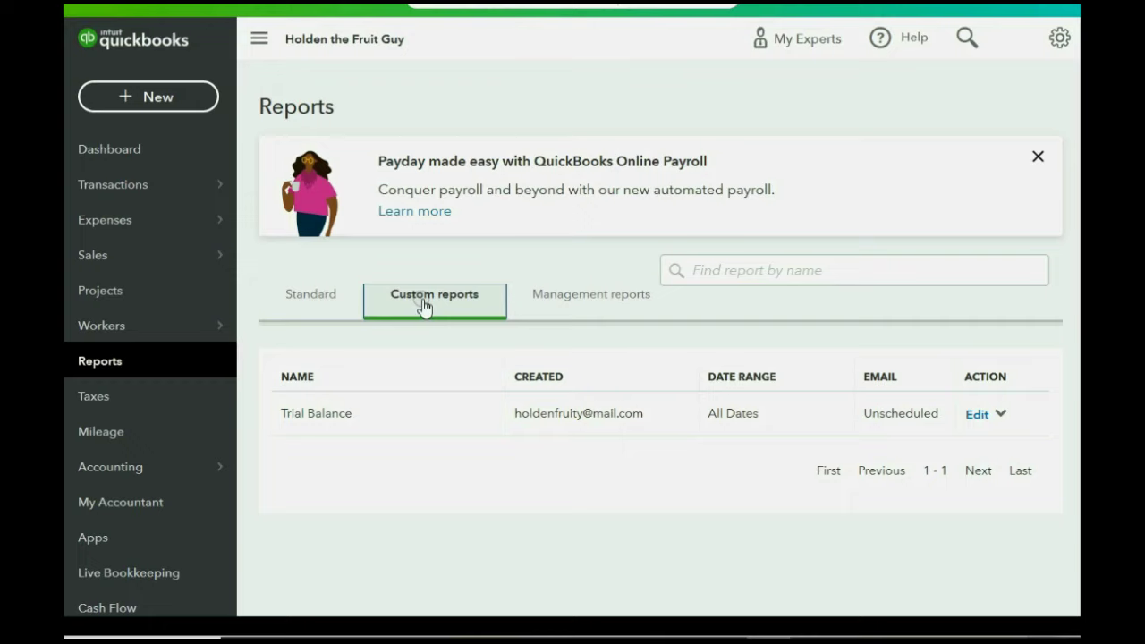
{"action": "left_click", "coordinate": [332, 414]}
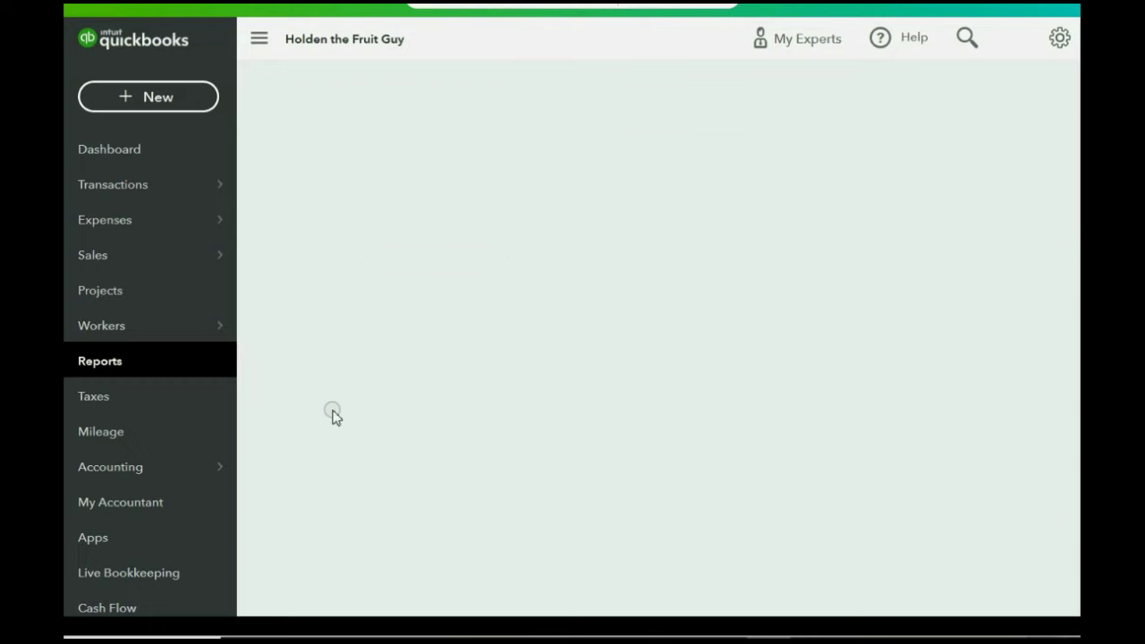
{"action": "scroll", "coordinate": [626, 358], "scroll_direction": "down", "scroll_amount": 1}
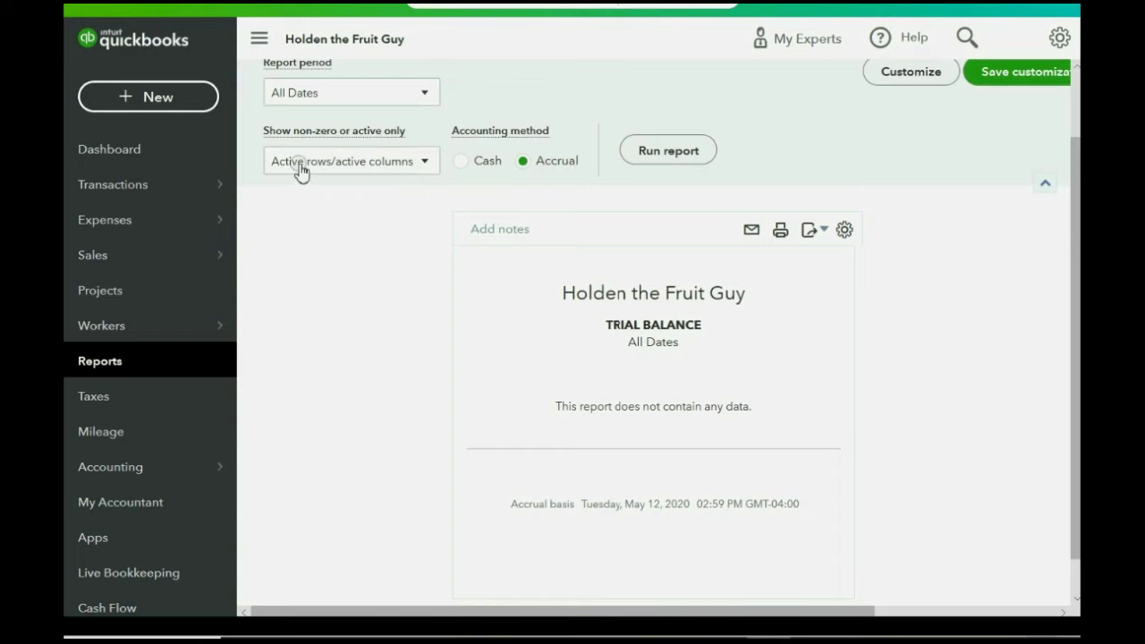
Return to the standard reports and open the Profit and Loss report from the favorites.
{"action": "left_click", "coordinate": [115, 362]}
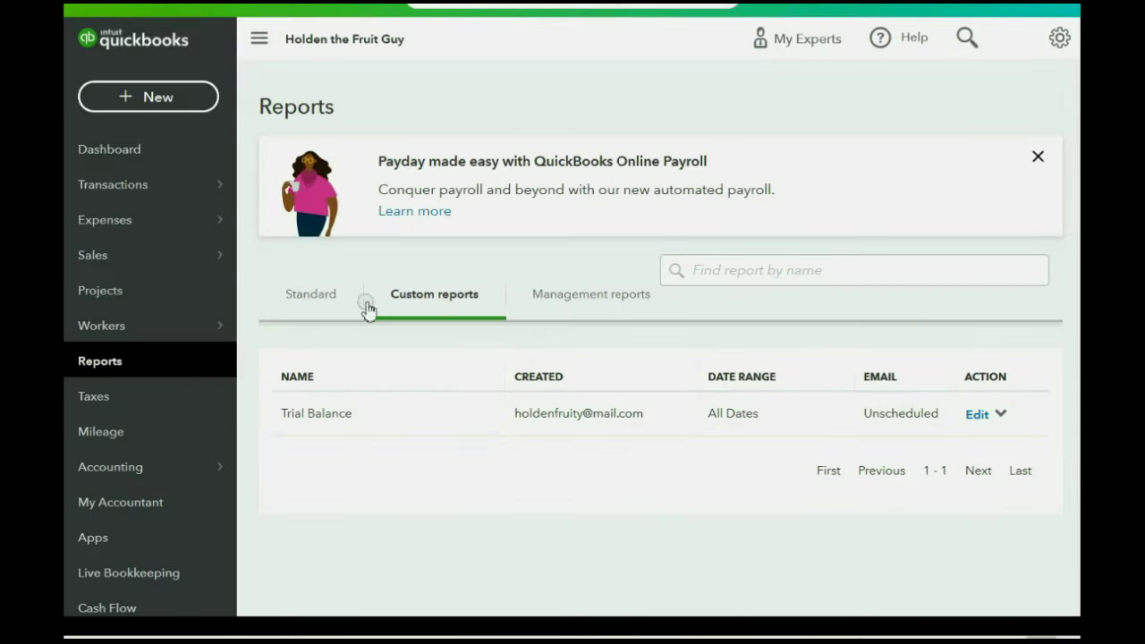
{"action": "left_click", "coordinate": [326, 302]}
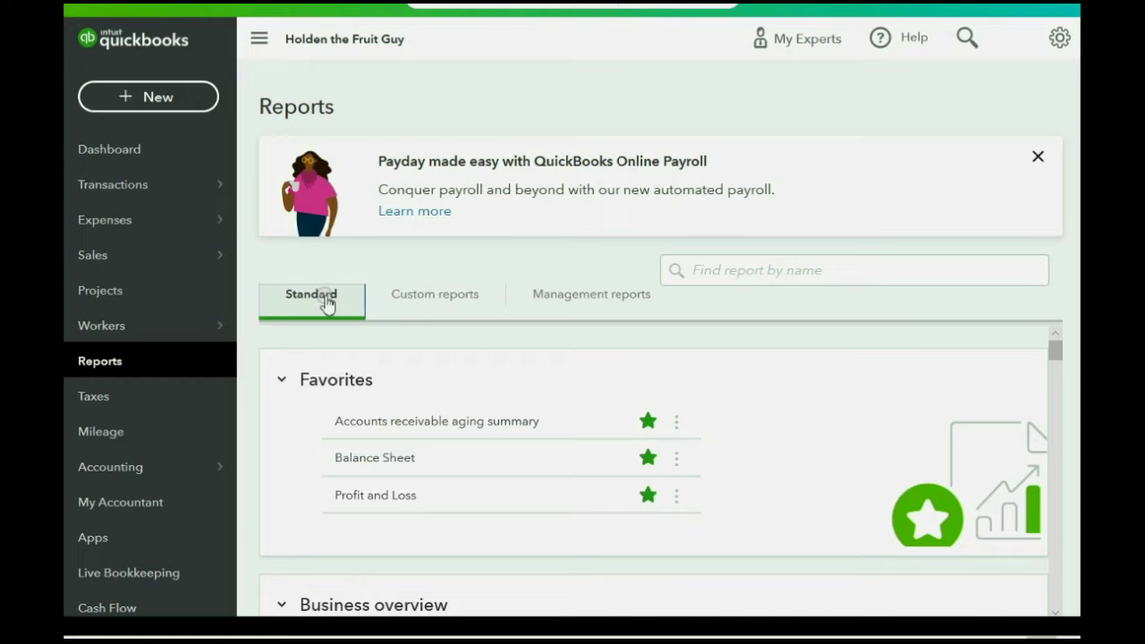
{"action": "left_click", "coordinate": [171, 367]}
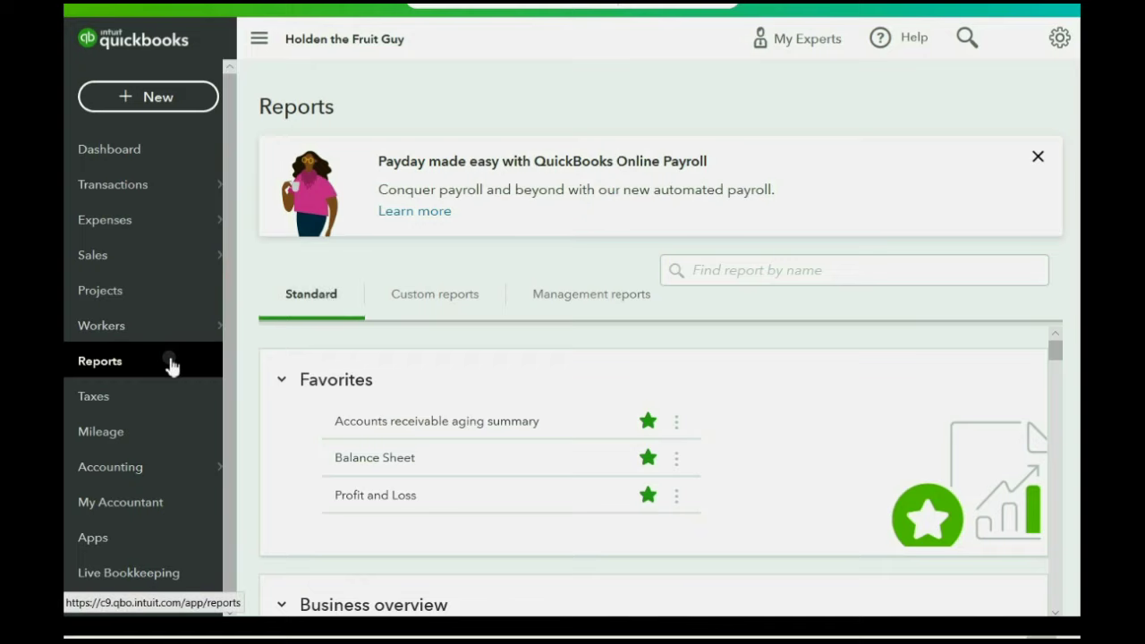
{"action": "left_click", "coordinate": [324, 304]}
{"action": "scroll", "coordinate": [537, 389], "scroll_direction": "down", "scroll_amount": 1}
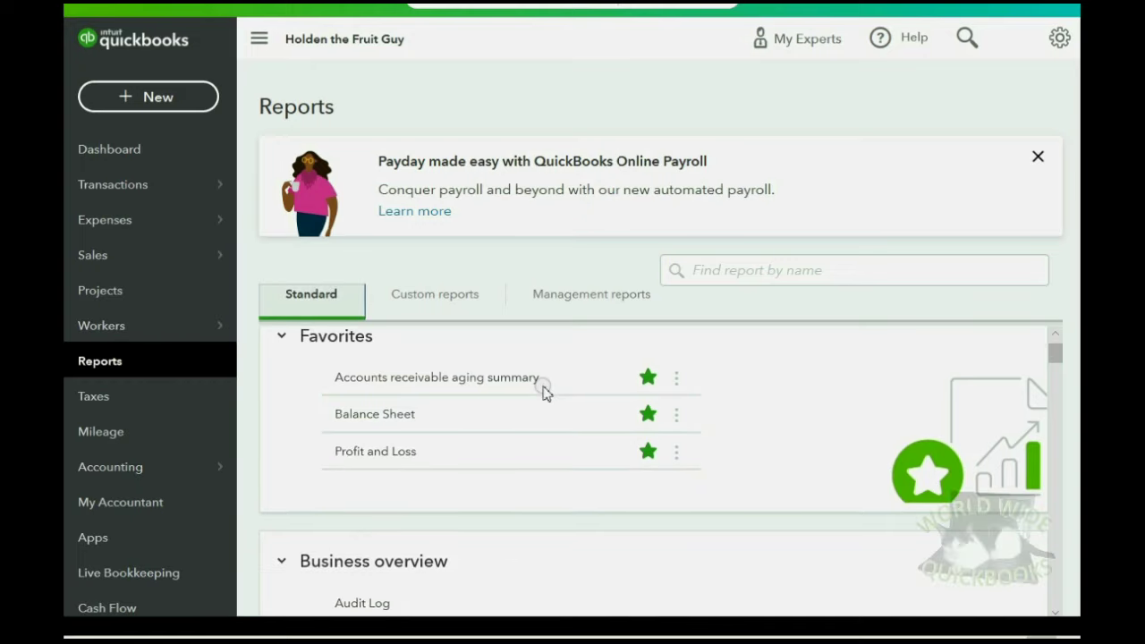
{"action": "left_click", "coordinate": [376, 452]}
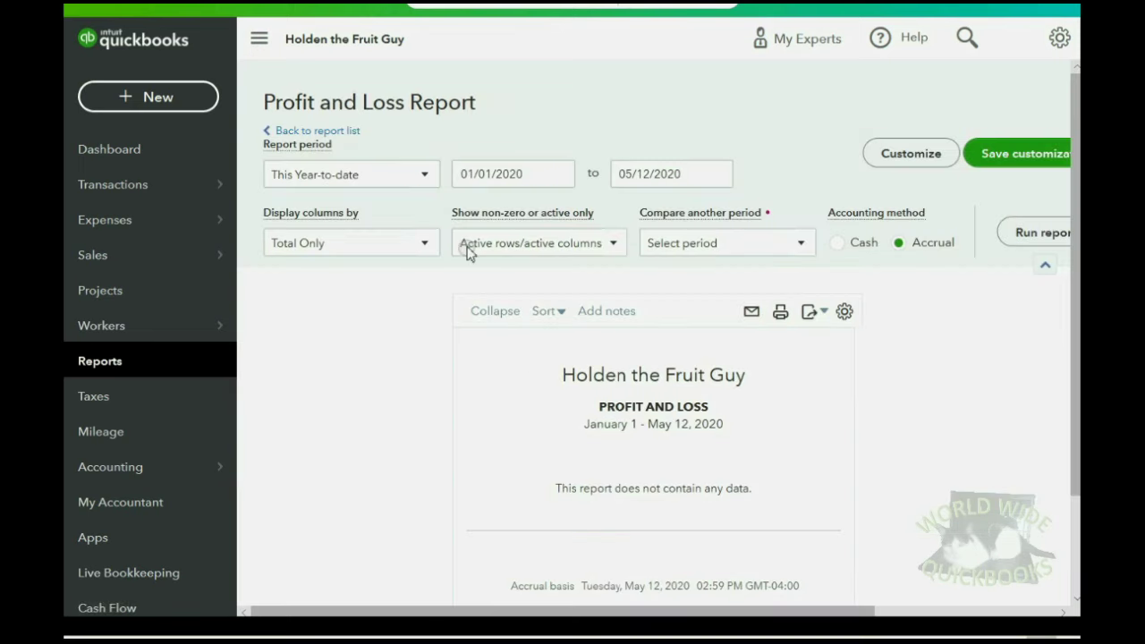
Set the Profit and Loss report period to All Dates and save it as a custom report named Profit and Loss.
{"action": "left_click", "coordinate": [403, 176]}
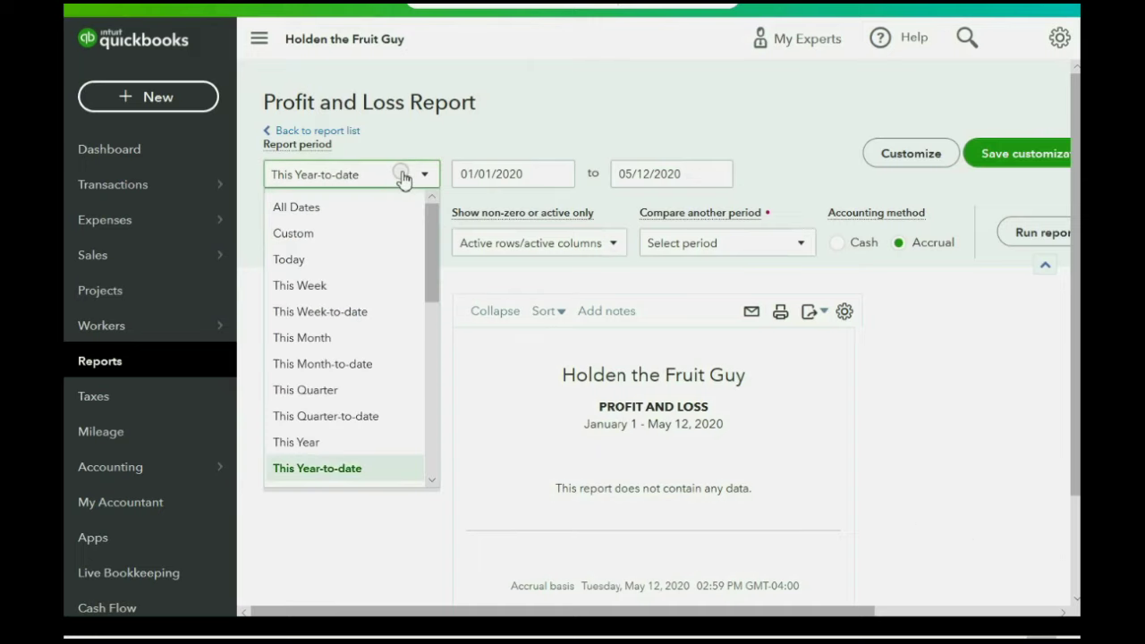
{"action": "left_click", "coordinate": [364, 213]}
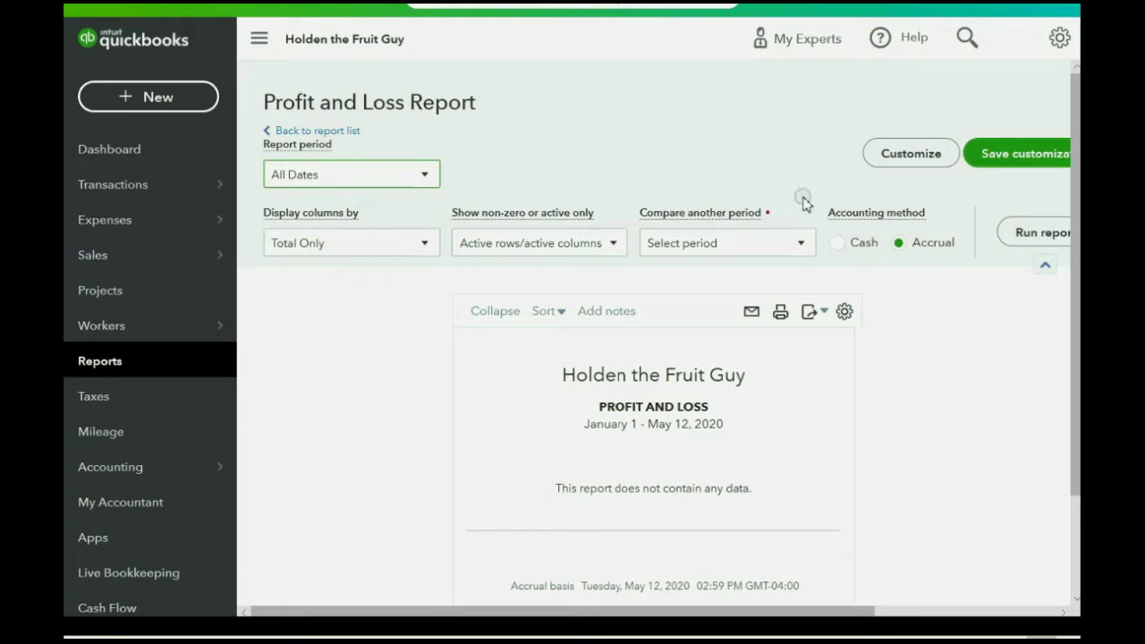
{"action": "left_click", "coordinate": [1002, 161]}
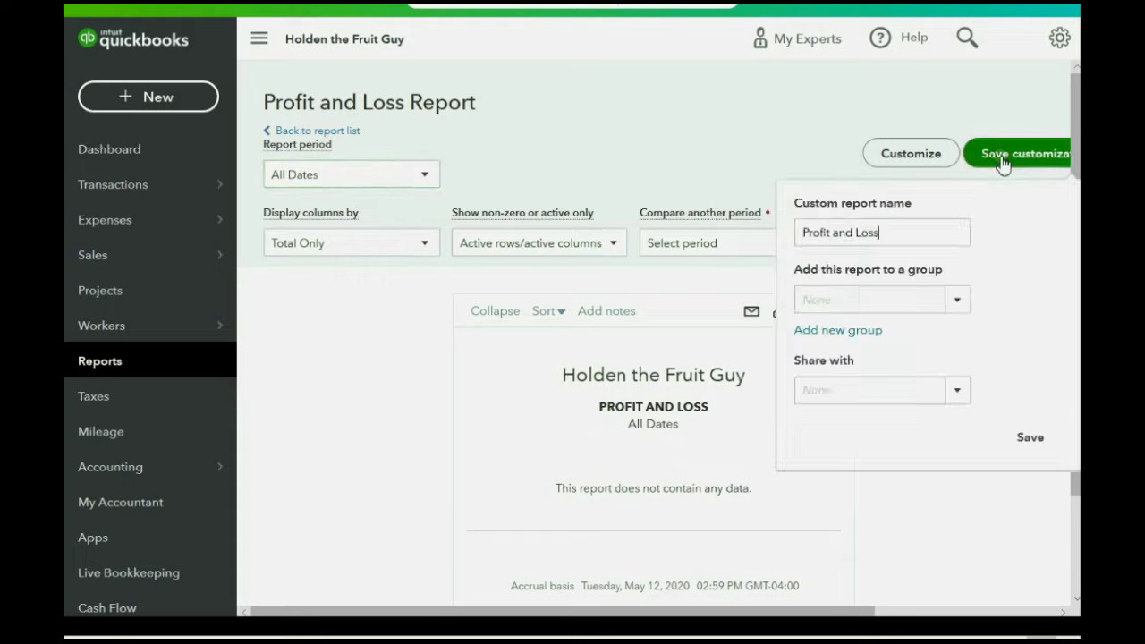
{"action": "left_click", "coordinate": [1002, 161]}
{"action": "left_click", "coordinate": [1002, 161]}
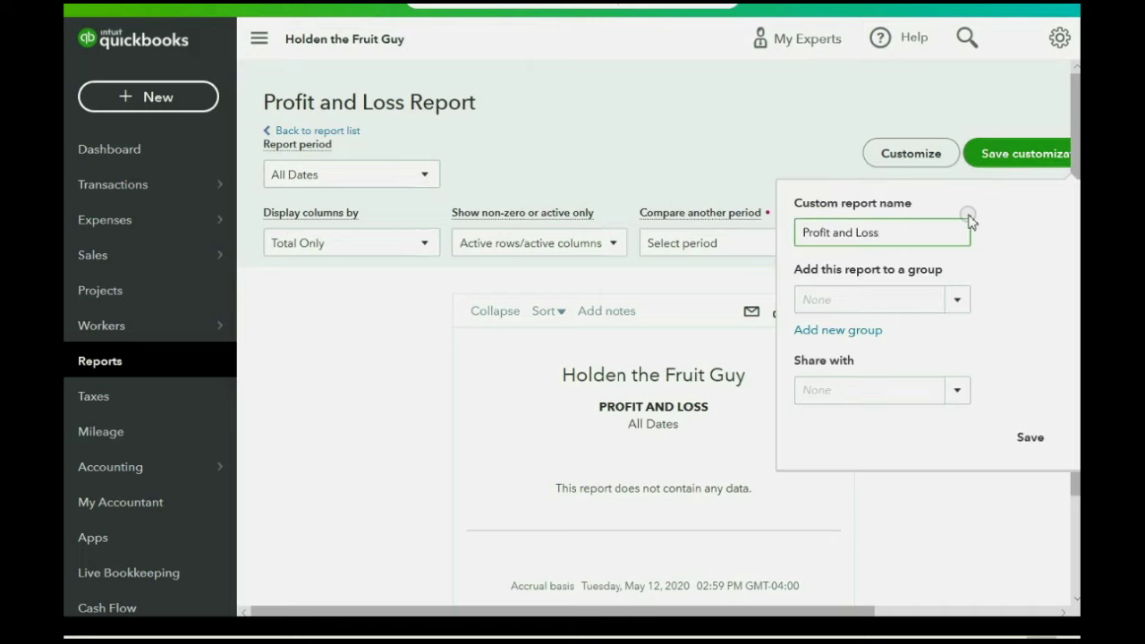
{"action": "mouse_move", "coordinate": [880, 233]}
{"action": "left_mouse_down"}
{"action": "mouse_move", "coordinate": [800, 238]}
{"action": "mouse_move", "coordinate": [874, 242]}
{"action": "left_mouse_up"}
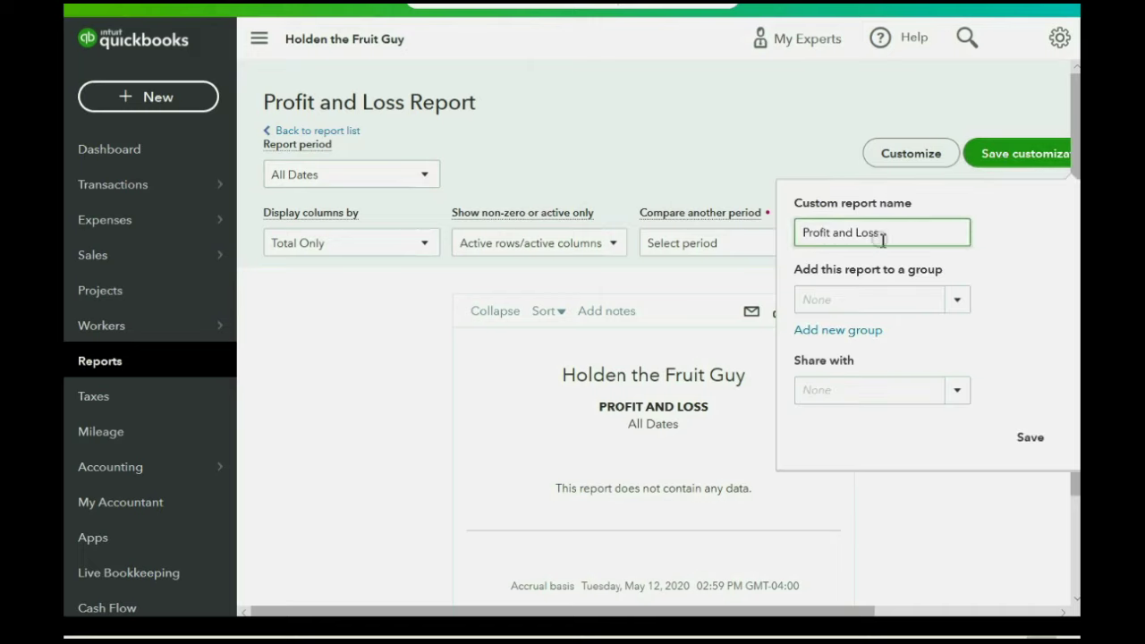
{"action": "left_click", "coordinate": [1029, 437]}
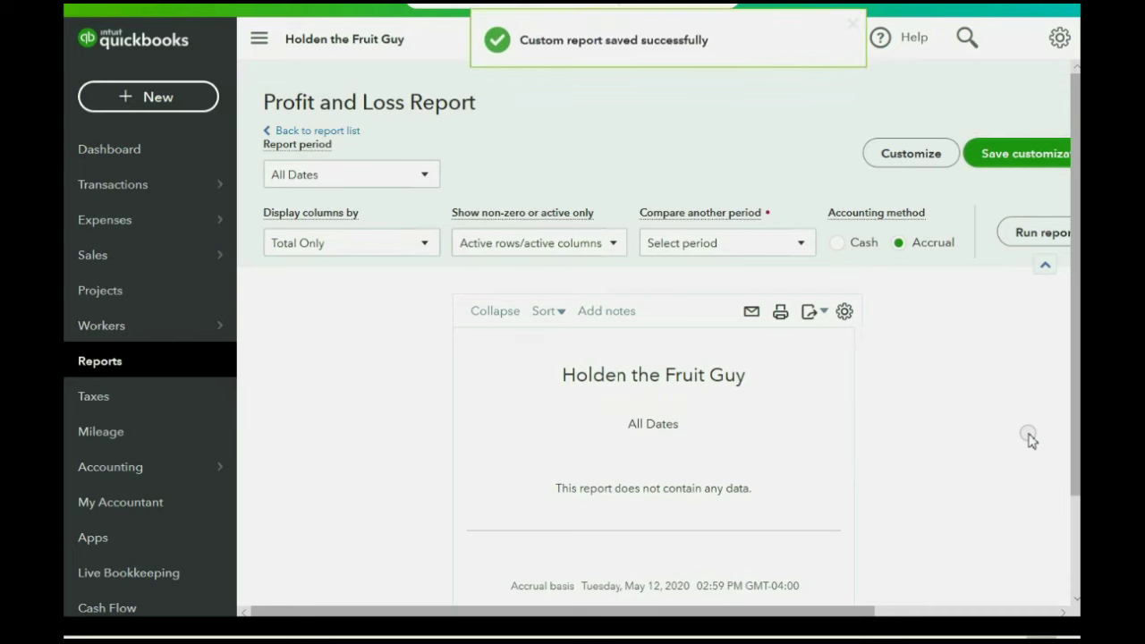
Return to the reports page and check the saved Profit and Loss and Trial Balance among the custom reports.
{"action": "left_click", "coordinate": [99, 362]}
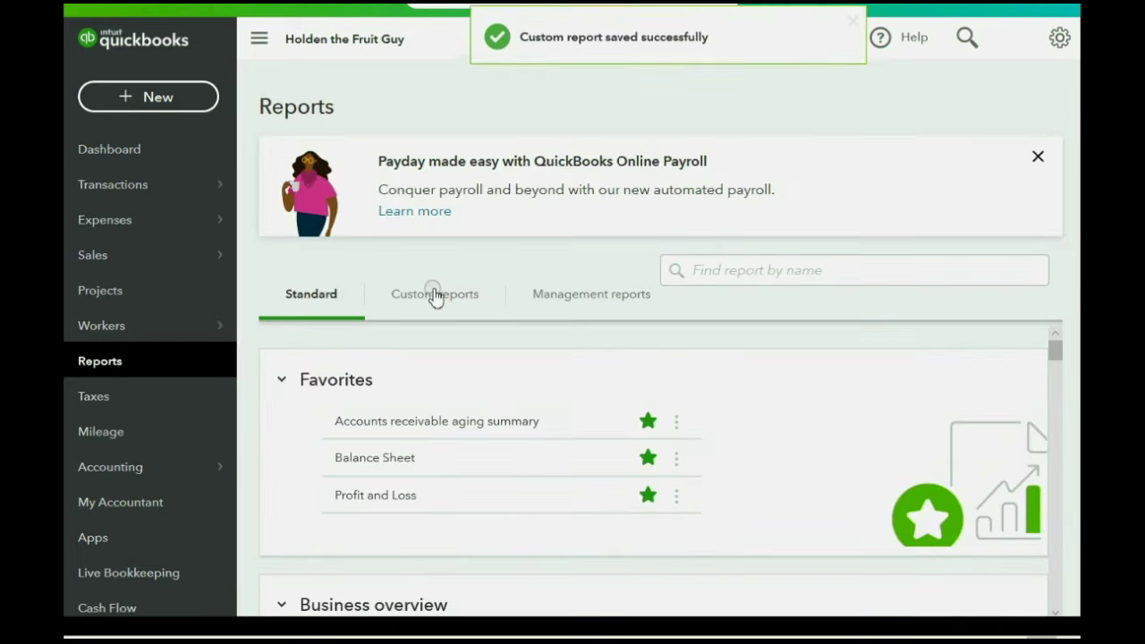
{"action": "left_click", "coordinate": [434, 295]}
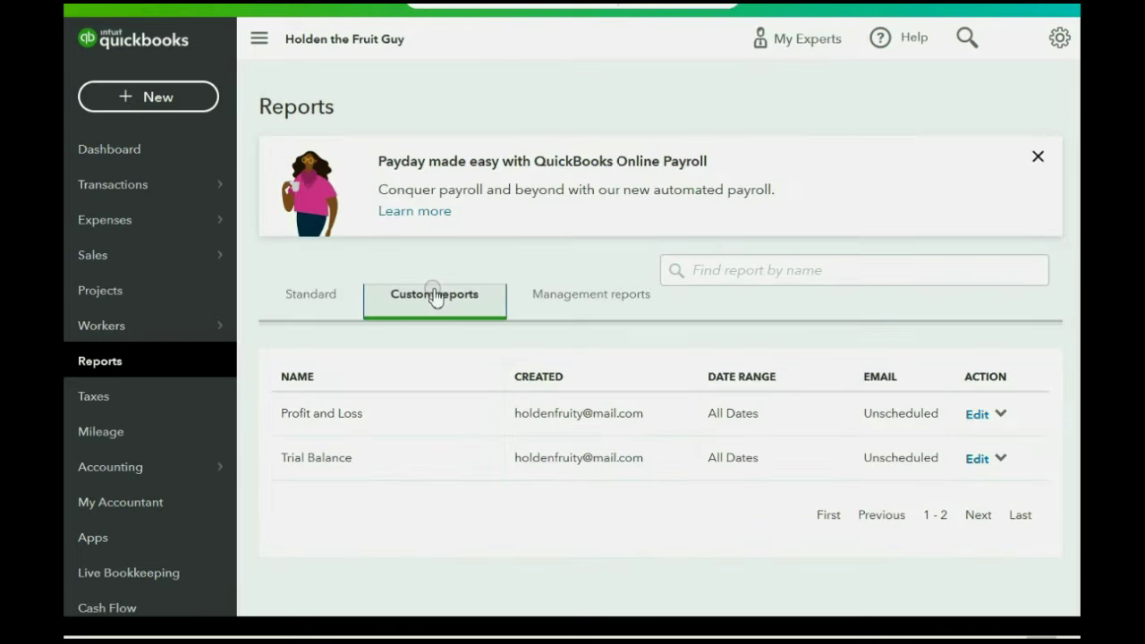
{"action": "left_click", "coordinate": [313, 459]}
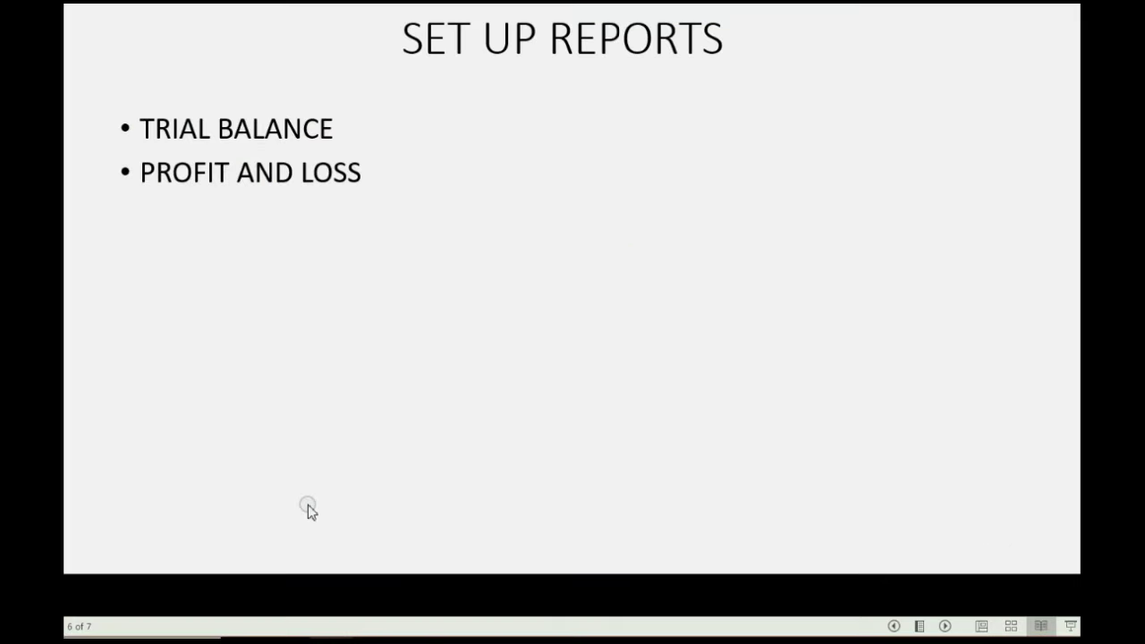
{"action": "left_click", "coordinate": [308, 505]}
{"action": "left_click", "coordinate": [308, 505]}
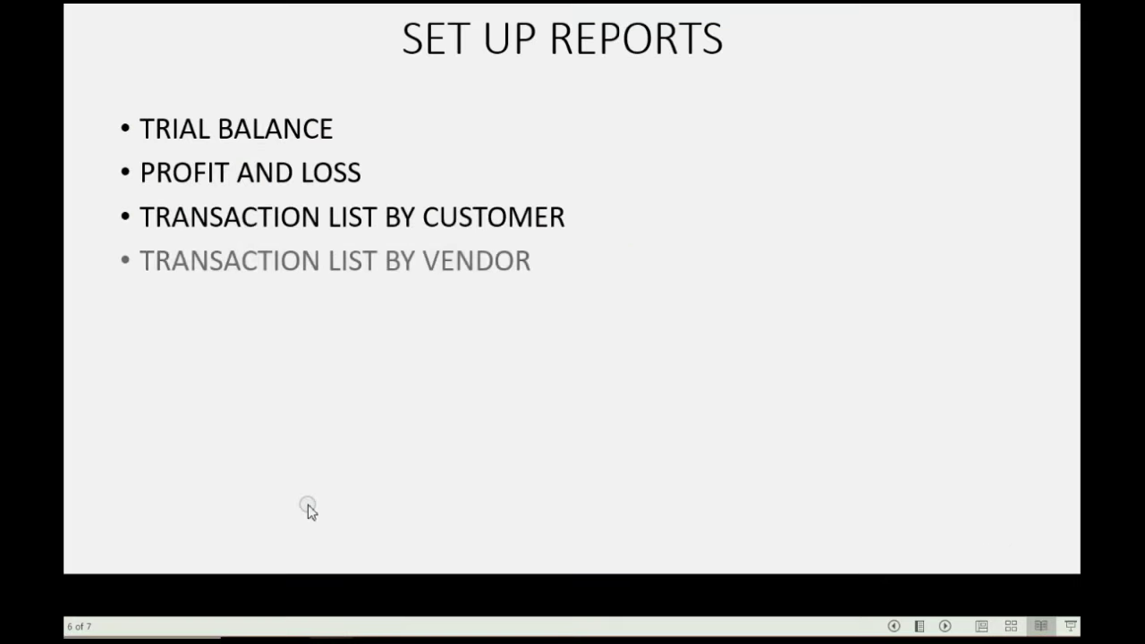
{"action": "left_click", "coordinate": [307, 505]}
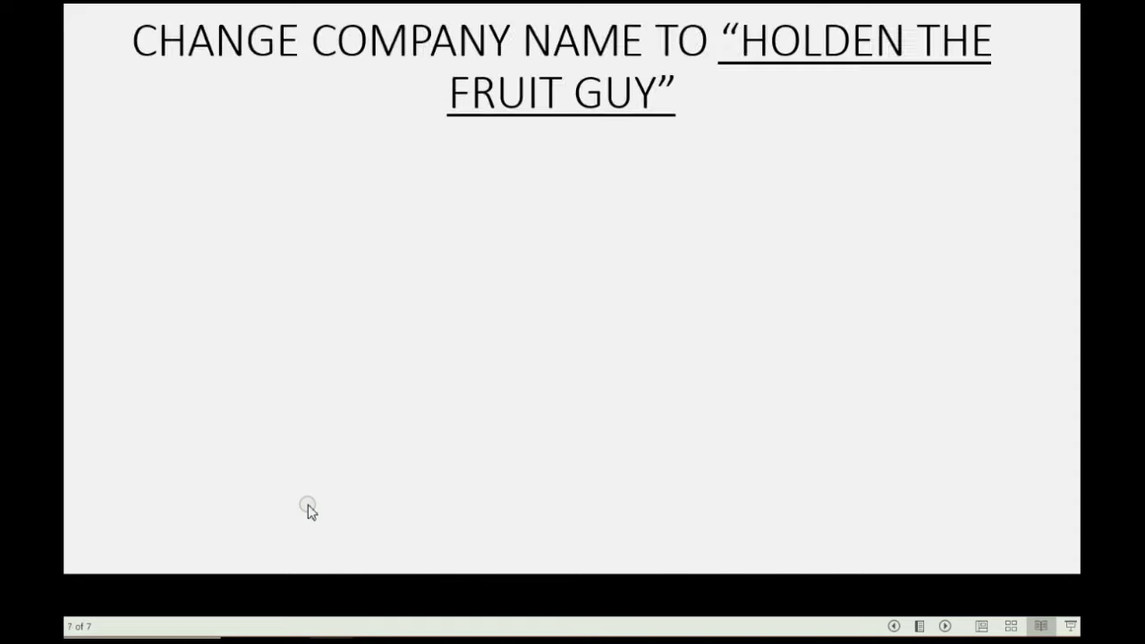
{"action": "left_click", "coordinate": [893, 626]}
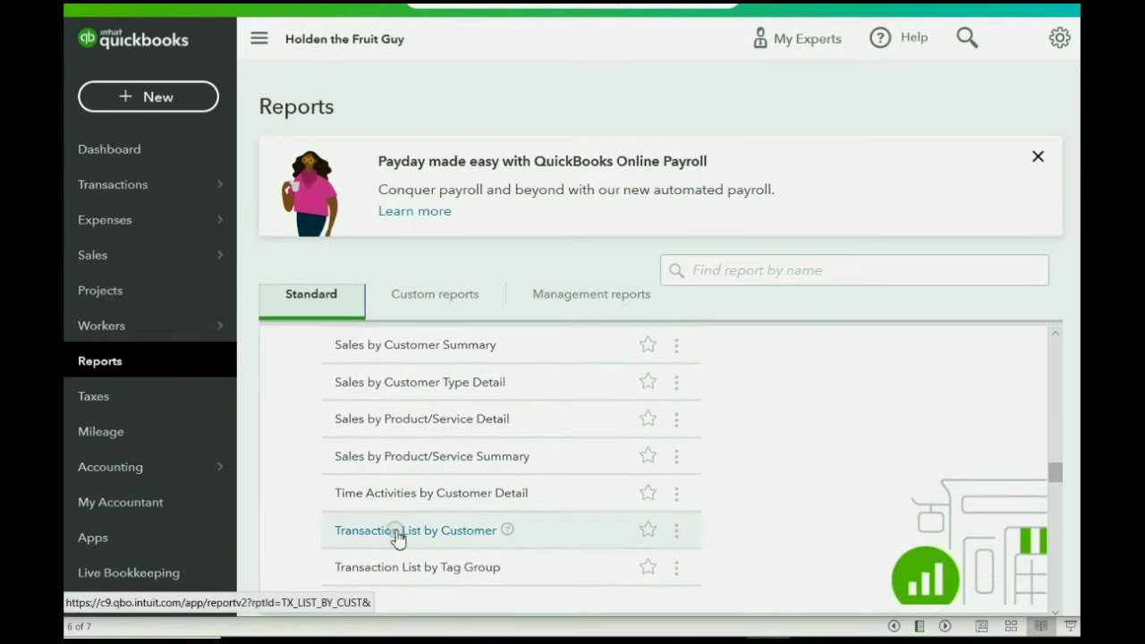
Run the standard Transaction List by Customer report for All Dates and save it as a custom report named Transaction List by Customer.
{"action": "left_click", "coordinate": [398, 532]}
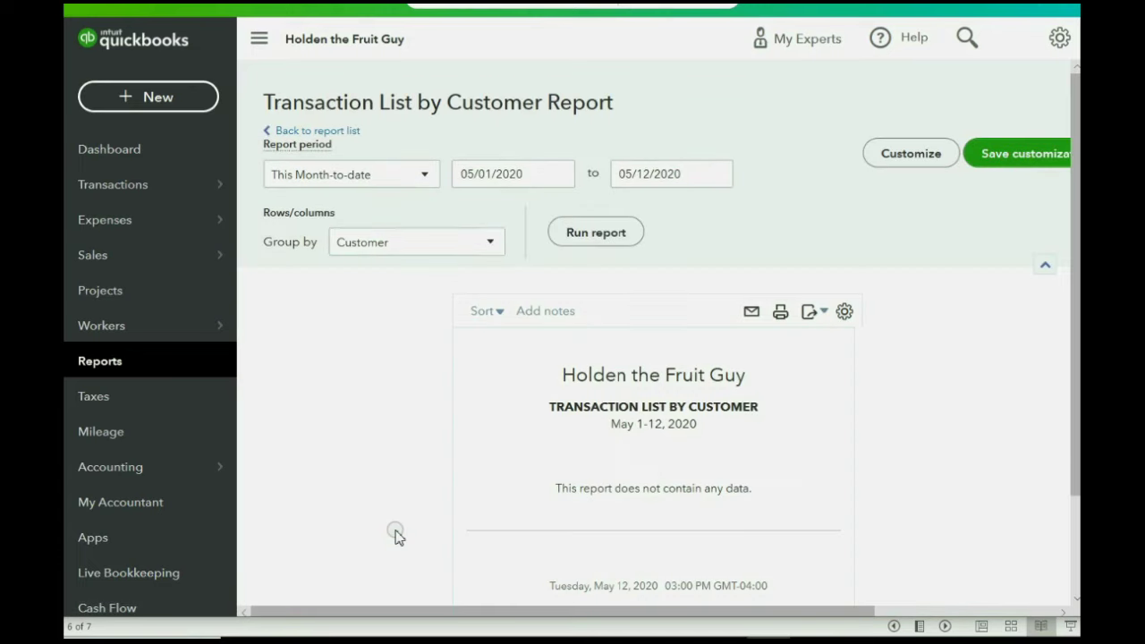
{"action": "left_click", "coordinate": [332, 185]}
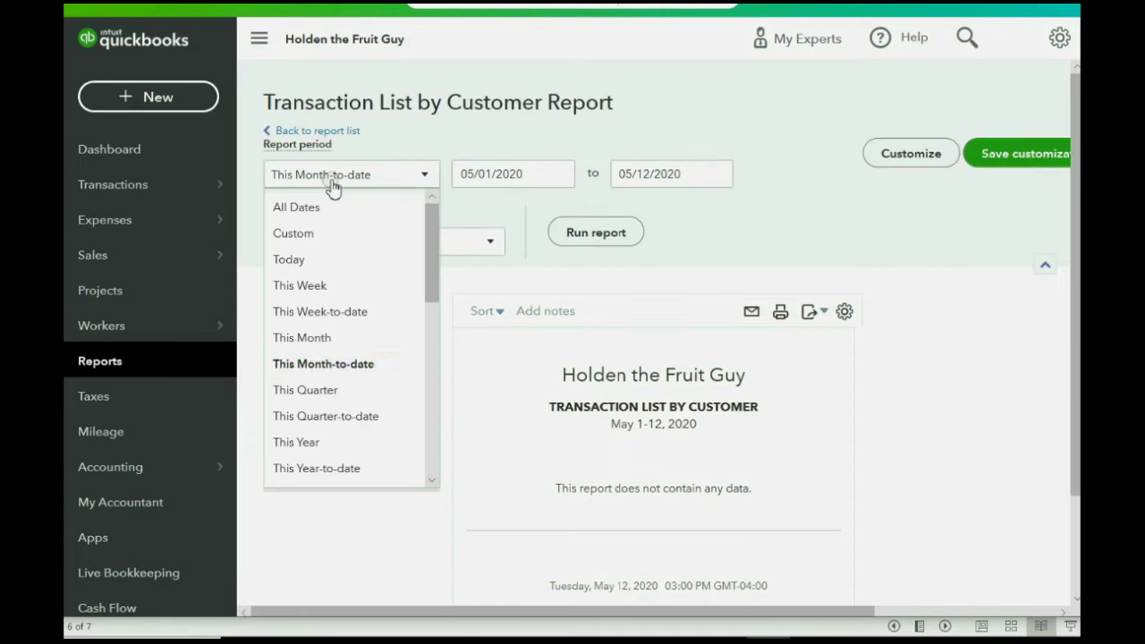
{"action": "left_click", "coordinate": [325, 207]}
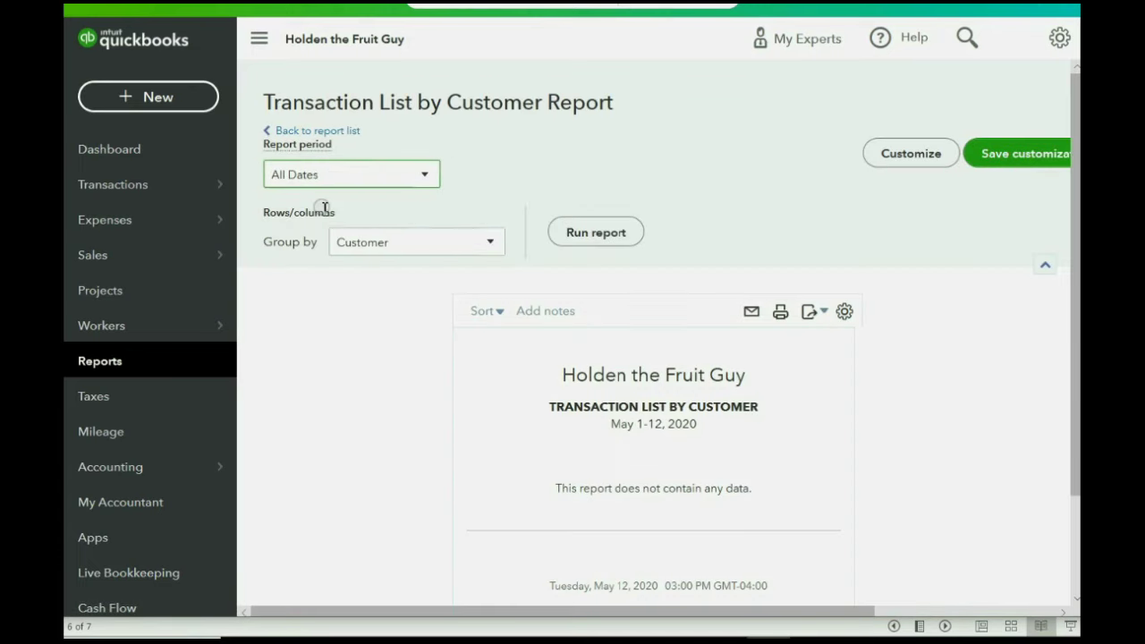
{"action": "left_click", "coordinate": [583, 237]}
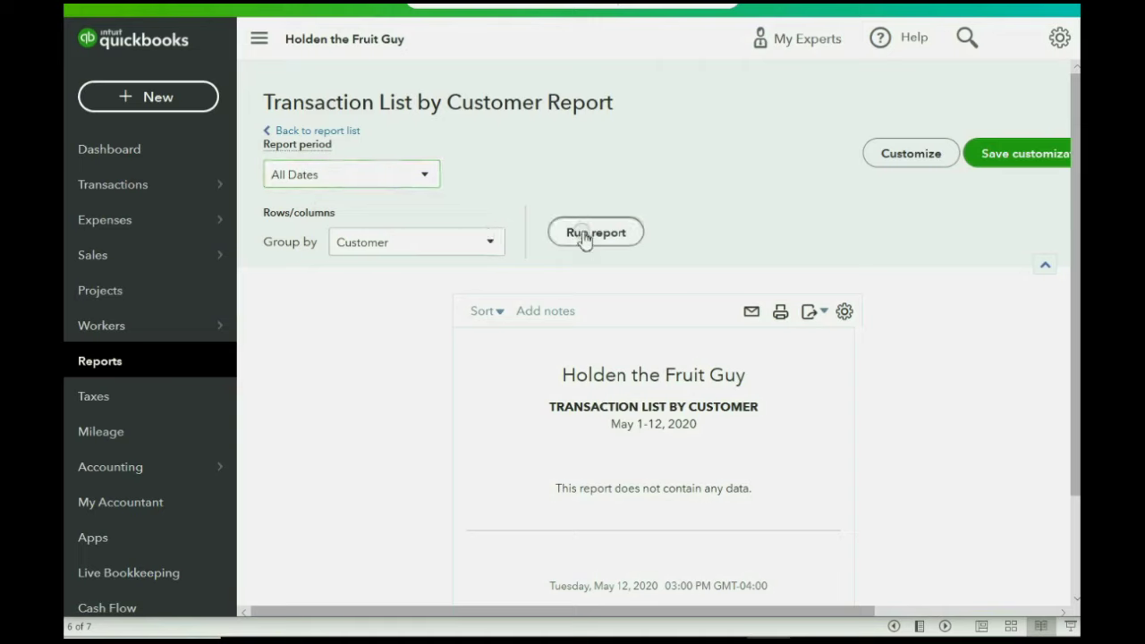
{"action": "left_click", "coordinate": [1003, 156]}
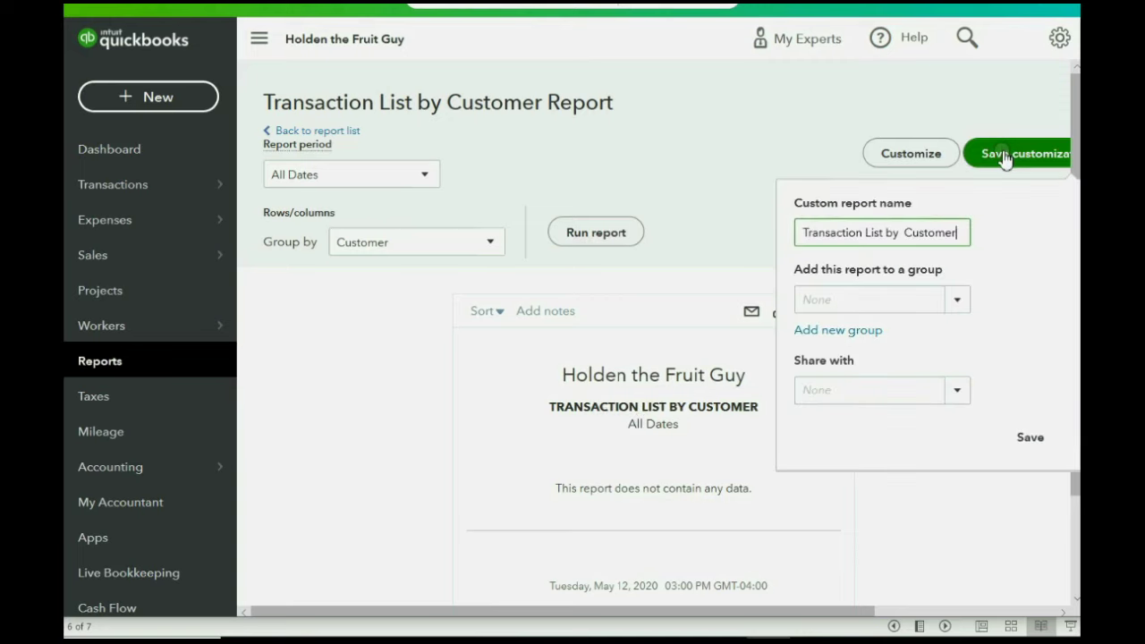
{"action": "left_click", "coordinate": [1030, 437]}
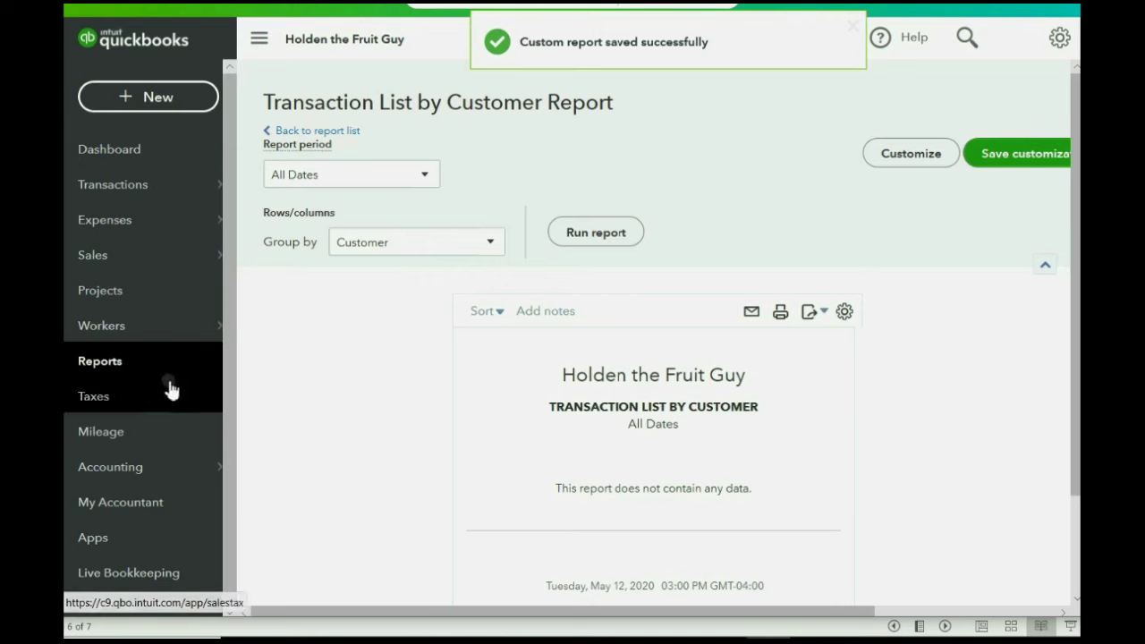
Return to the standard reports and open Transaction List by Vendor from the Expenses and vendors section.
{"action": "left_click", "coordinate": [106, 362]}
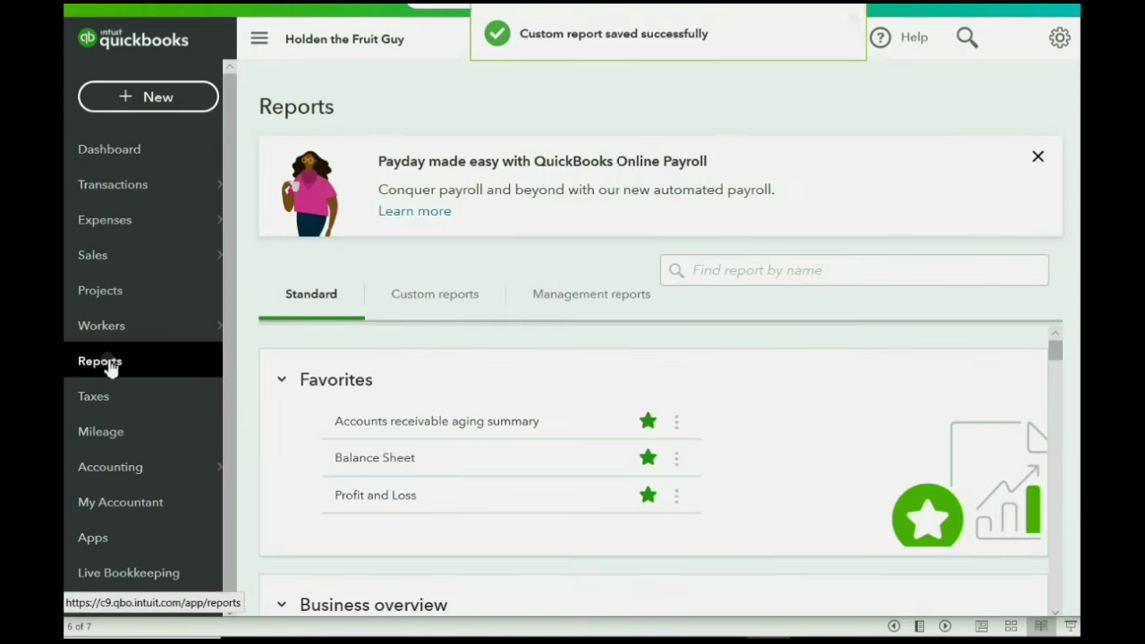
{"action": "left_click", "coordinate": [310, 296]}
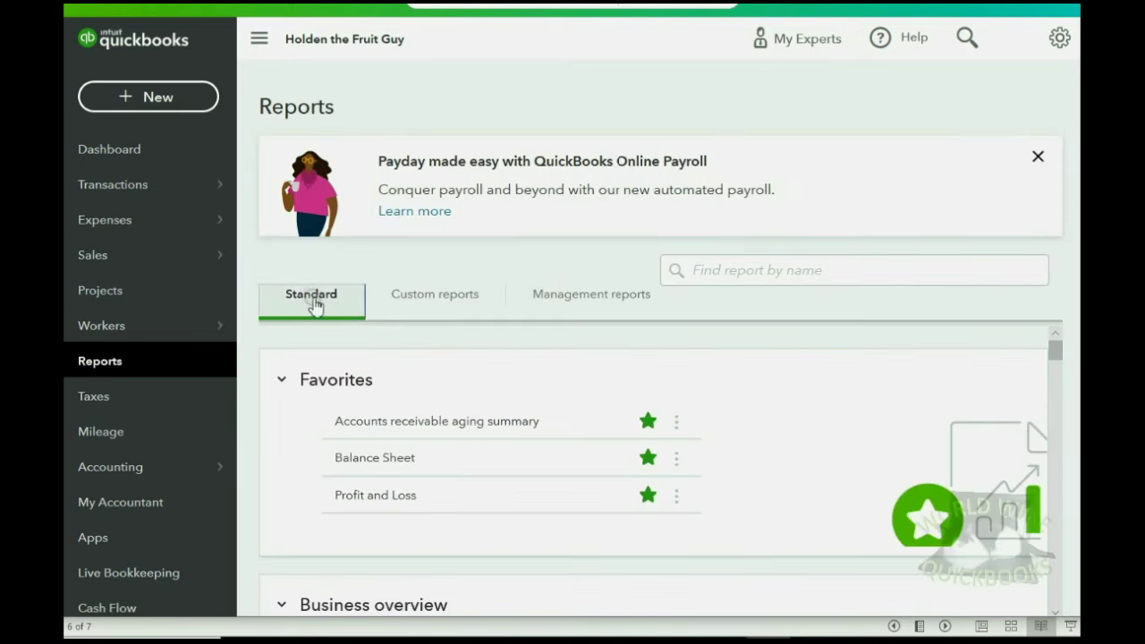
{"action": "scroll", "coordinate": [456, 447], "scroll_direction": "down", "scroll_amount": 10}
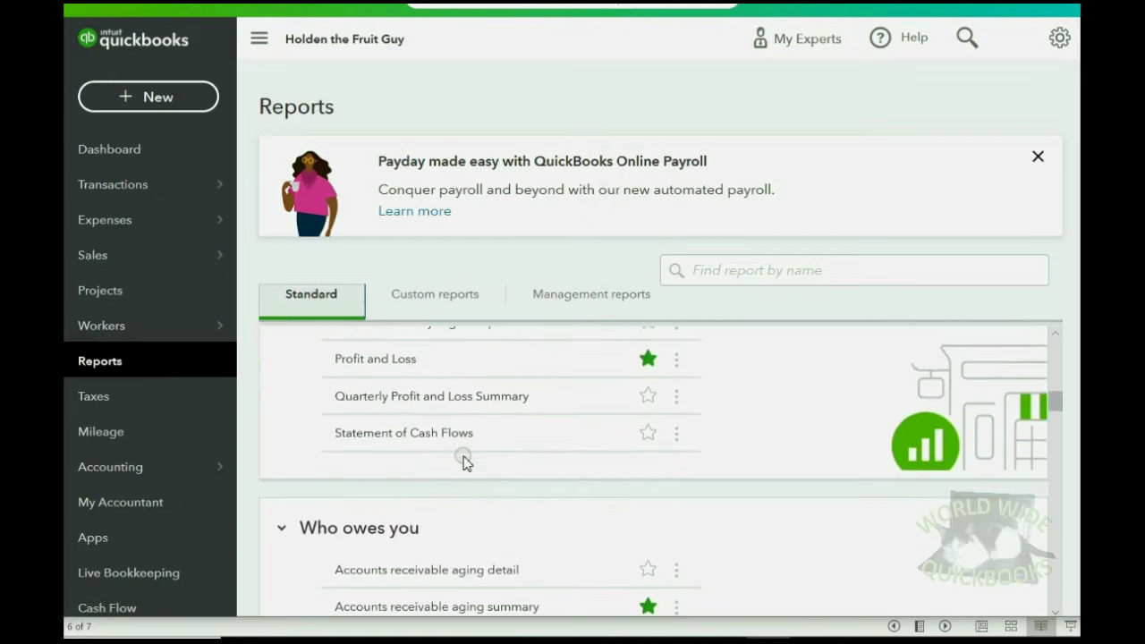
{"action": "scroll", "coordinate": [463, 460], "scroll_direction": "down", "scroll_amount": 5}
{"action": "scroll", "coordinate": [464, 461], "scroll_direction": "down", "scroll_amount": 10}
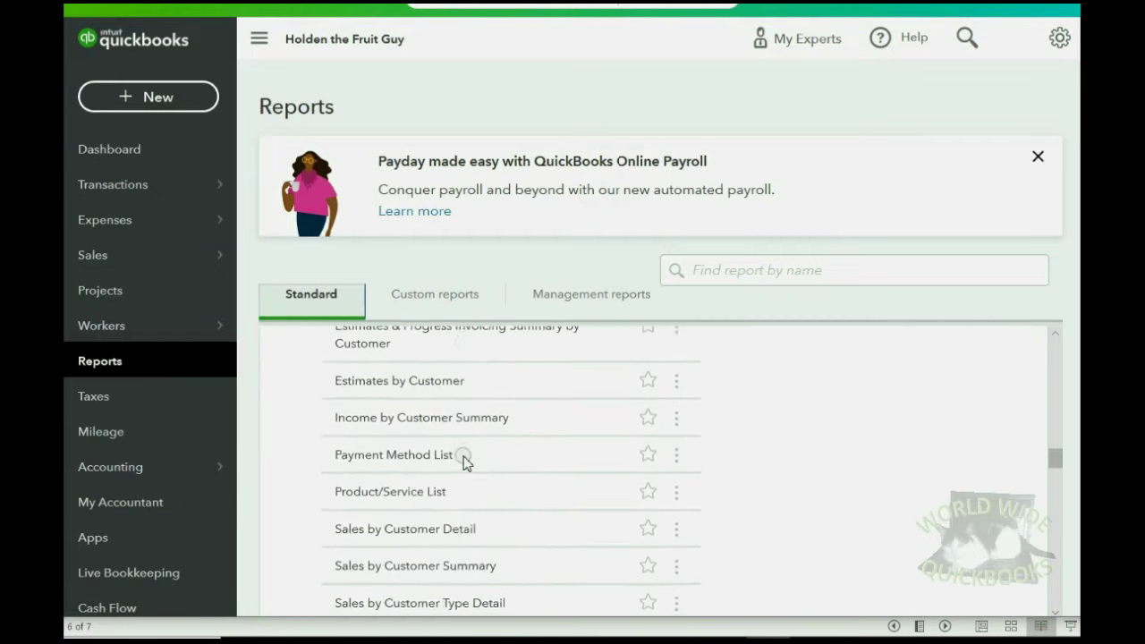
{"action": "scroll", "coordinate": [463, 461], "scroll_direction": "down", "scroll_amount": 2}
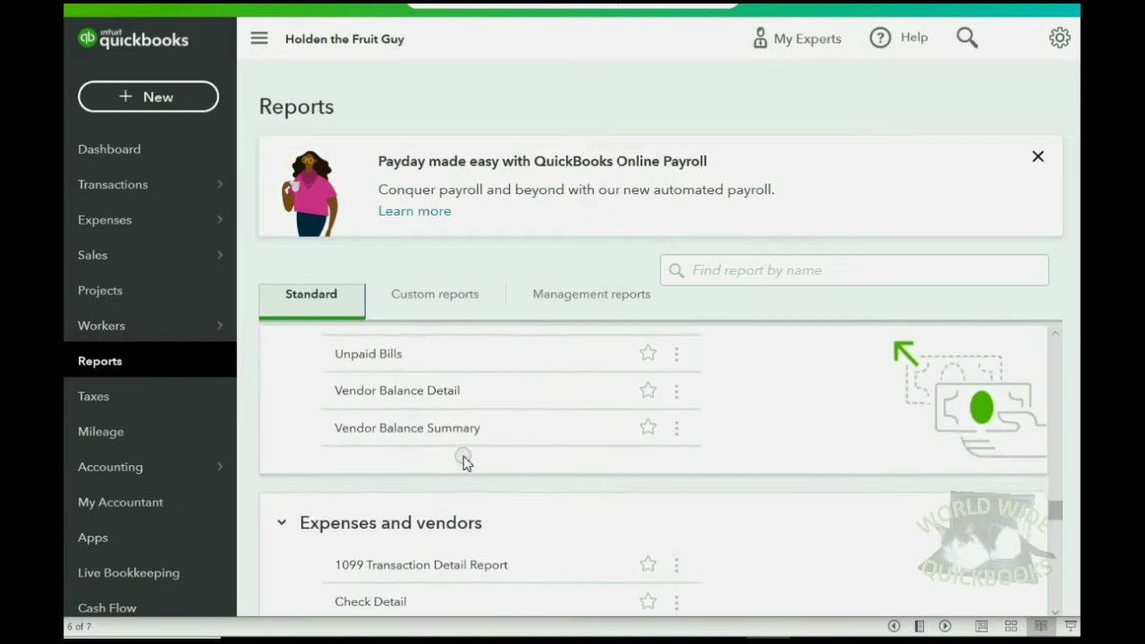
{"action": "scroll", "coordinate": [463, 460], "scroll_direction": "down", "scroll_amount": 1}
{"action": "scroll", "coordinate": [464, 460], "scroll_direction": "down", "scroll_amount": 1}
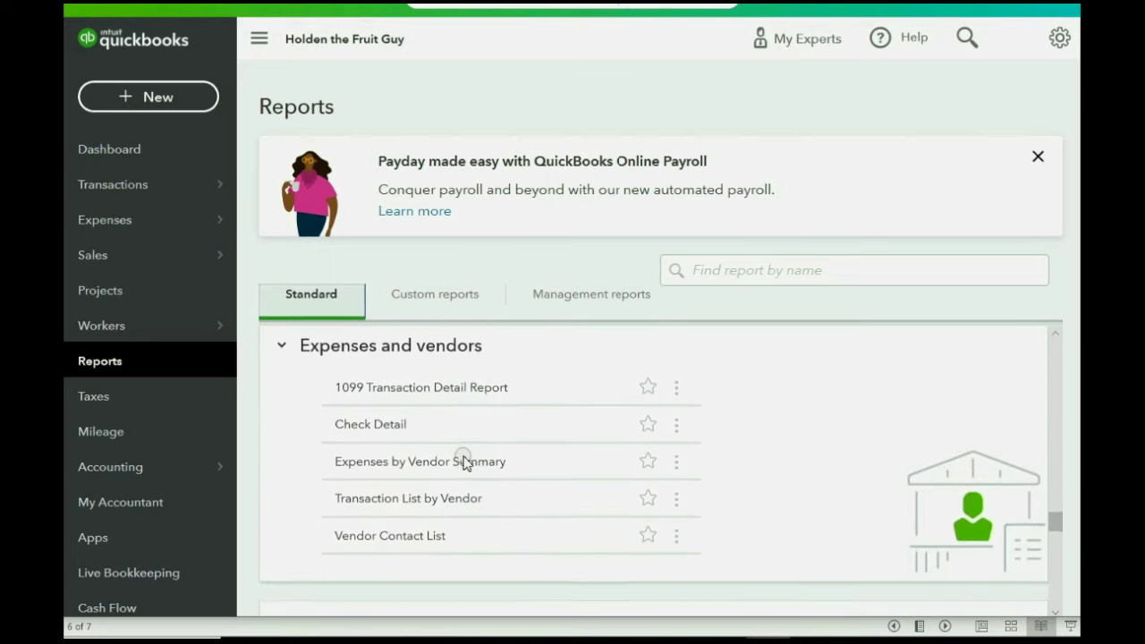
{"action": "left_click", "coordinate": [446, 499]}
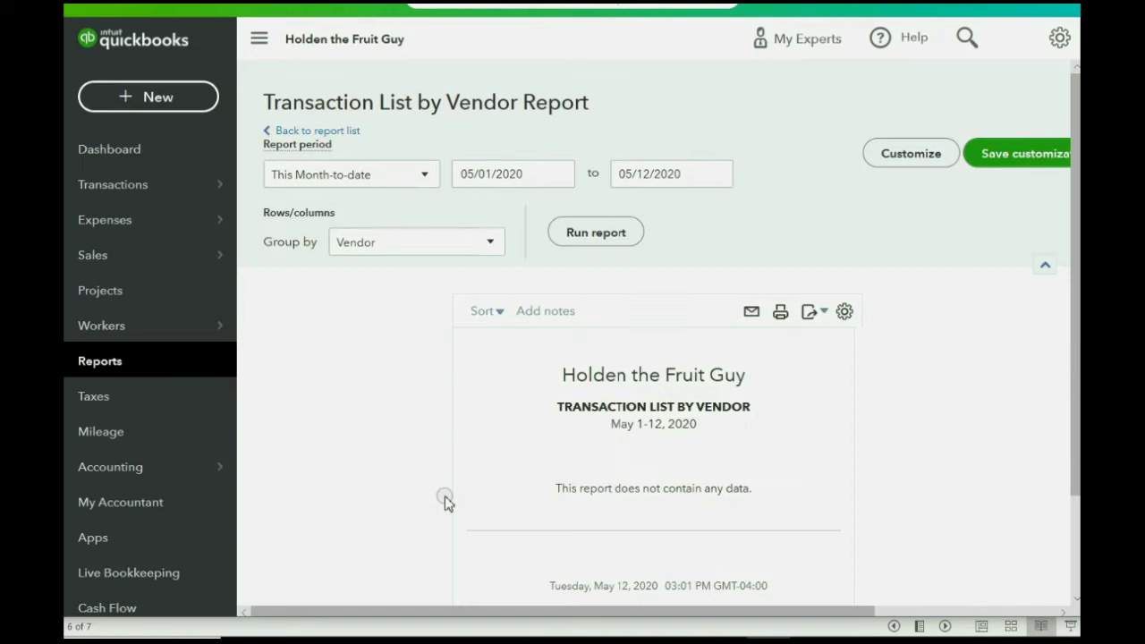
Run the vendor transaction list for All Dates and save it as a custom report named Transaction List by Vendor.
{"action": "left_click", "coordinate": [362, 179]}
{"action": "left_click", "coordinate": [347, 206]}
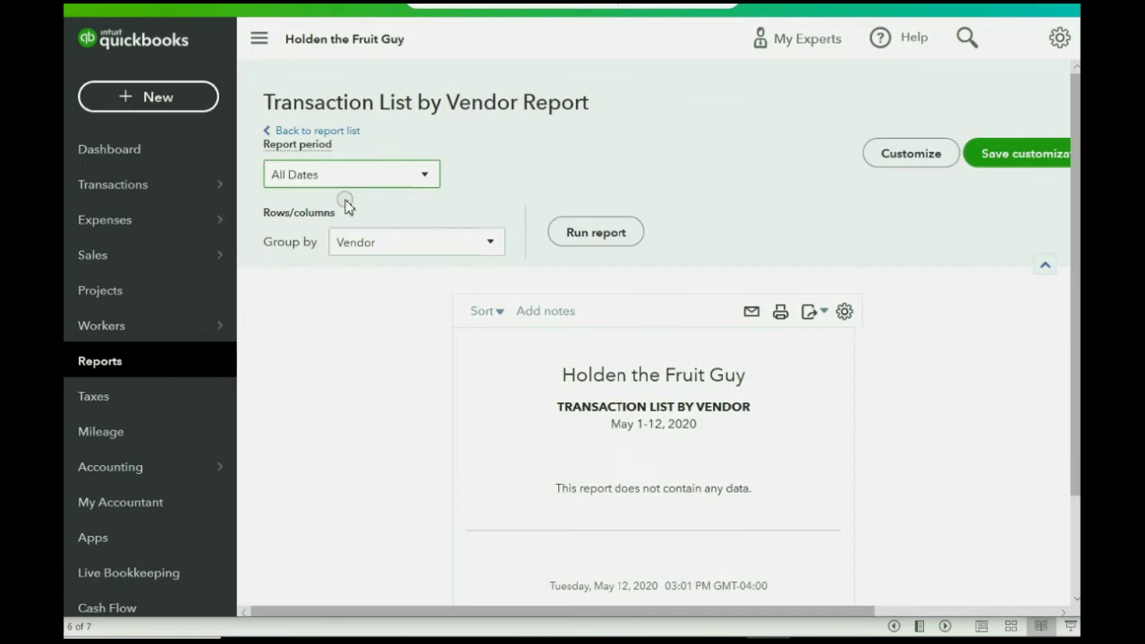
{"action": "left_click", "coordinate": [582, 235]}
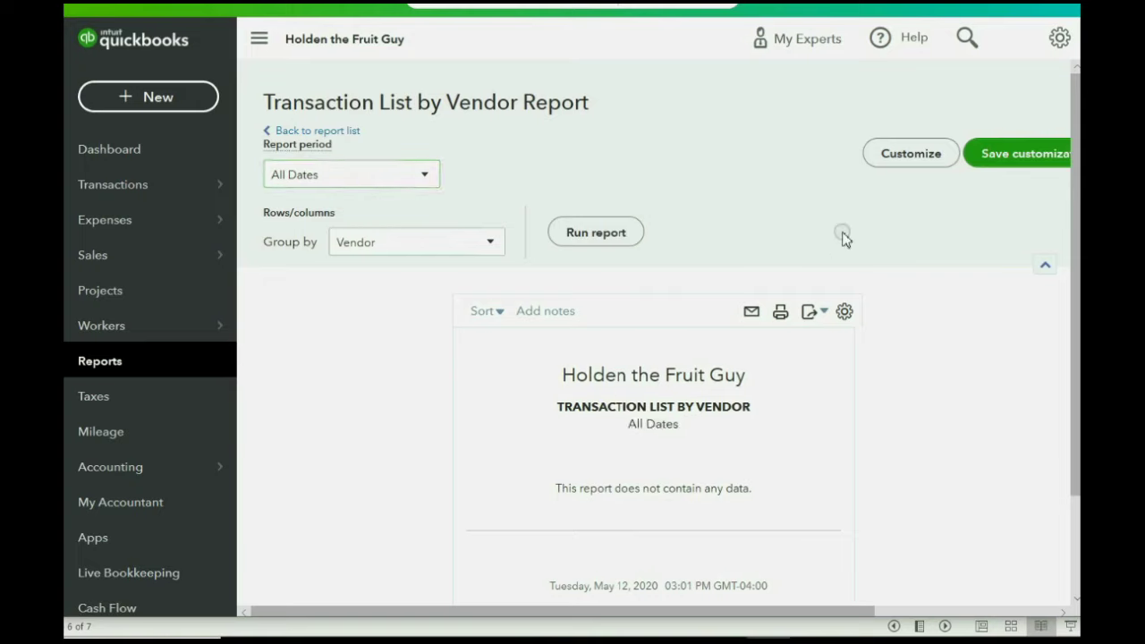
{"action": "left_click", "coordinate": [1000, 168]}
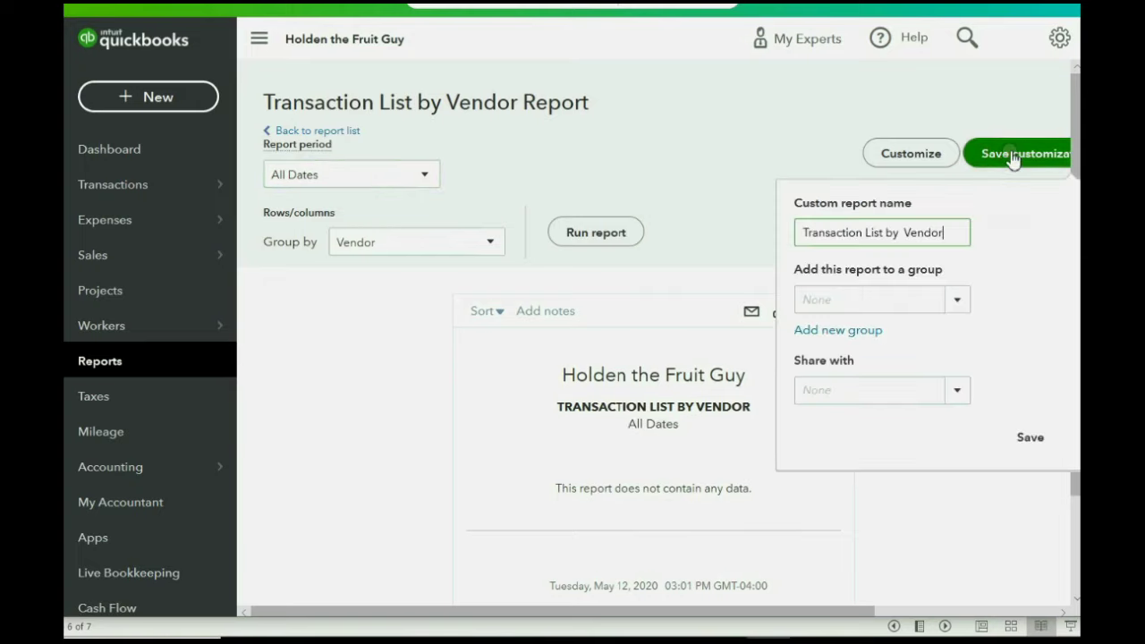
{"action": "left_click", "coordinate": [1029, 437]}
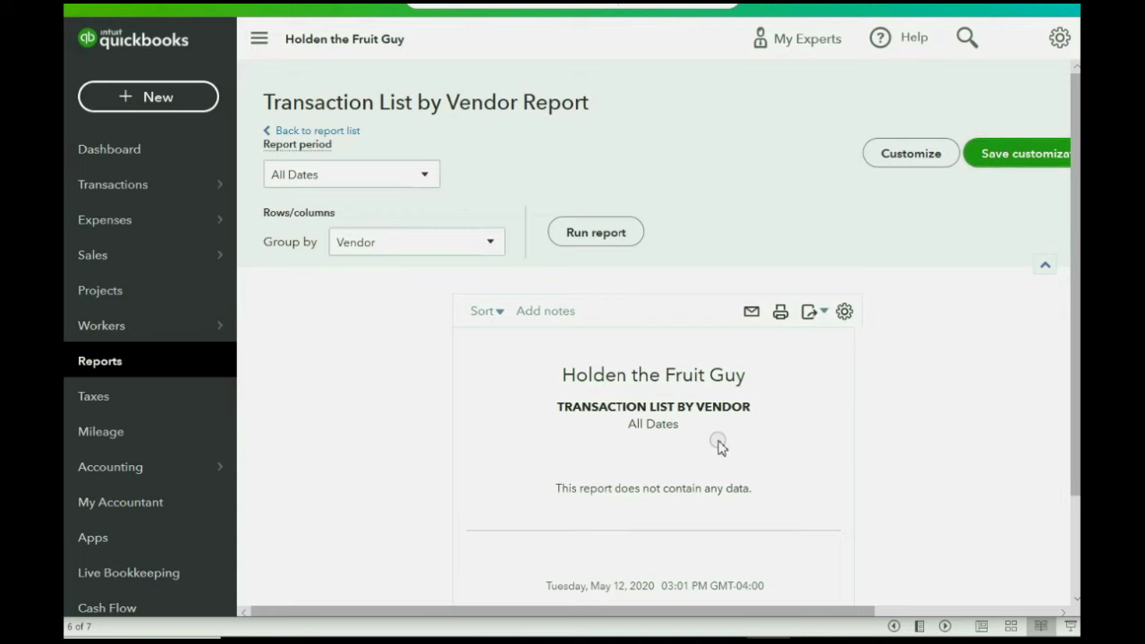
Return to the reports page and review the complete list of saved custom reports.
{"action": "left_click", "coordinate": [101, 367]}
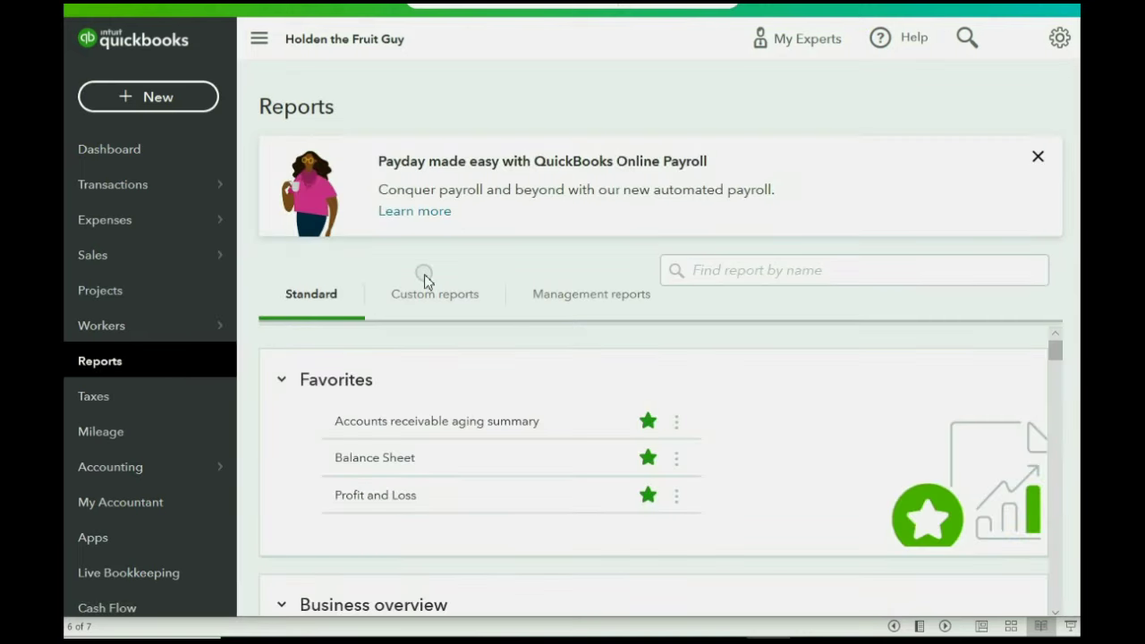
{"action": "left_click", "coordinate": [433, 300]}
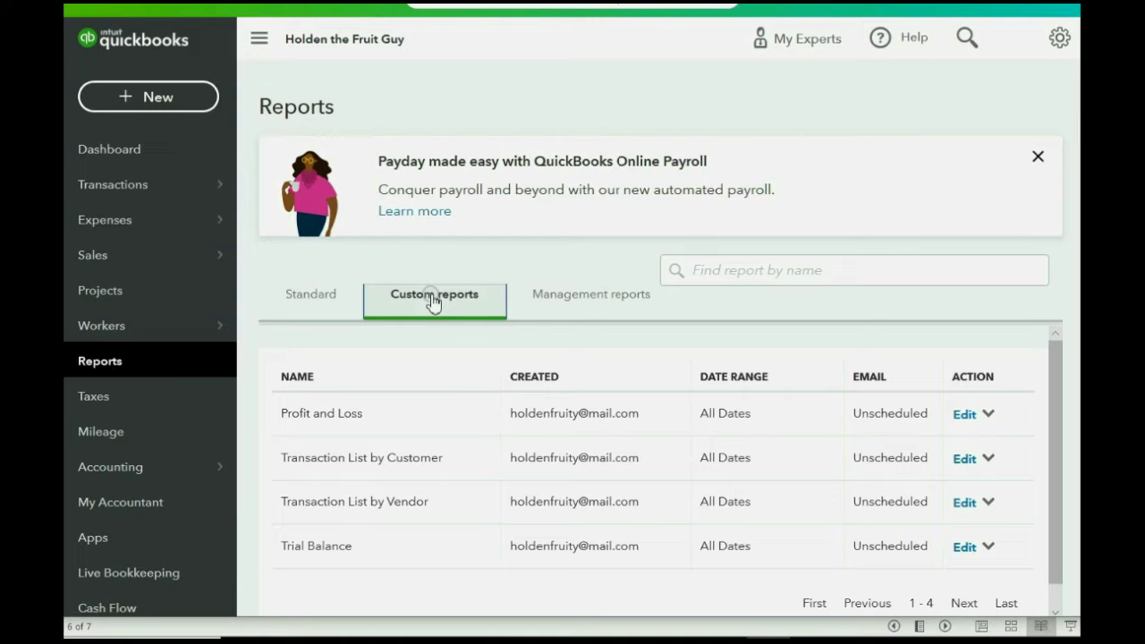
{"action": "left_click", "coordinate": [334, 412]}
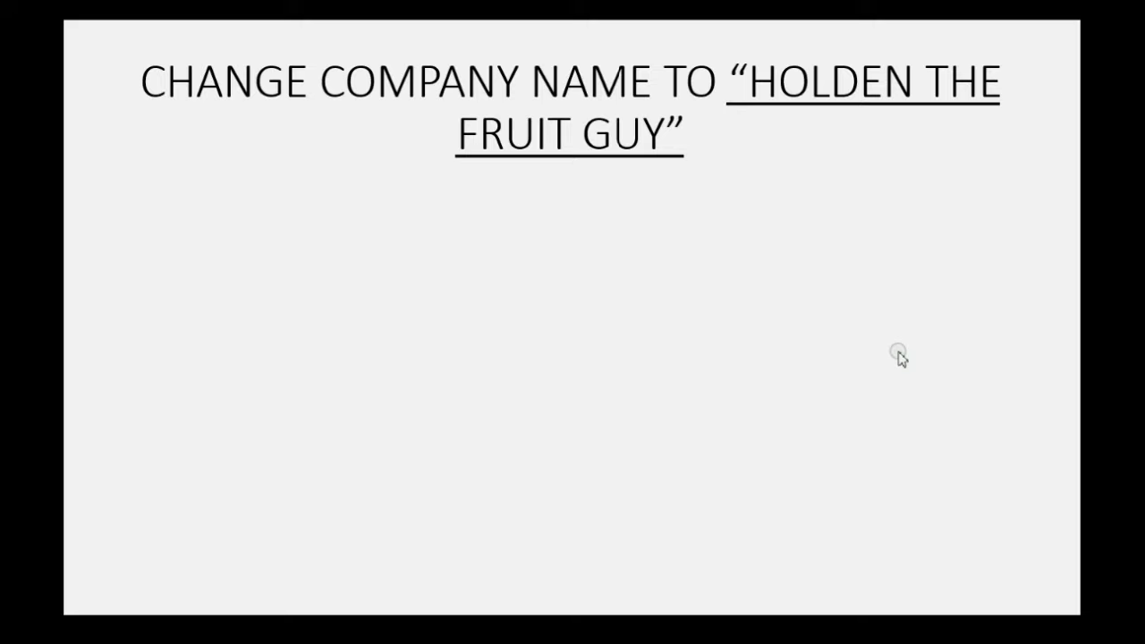
{"action": "left_click", "coordinate": [880, 391]}
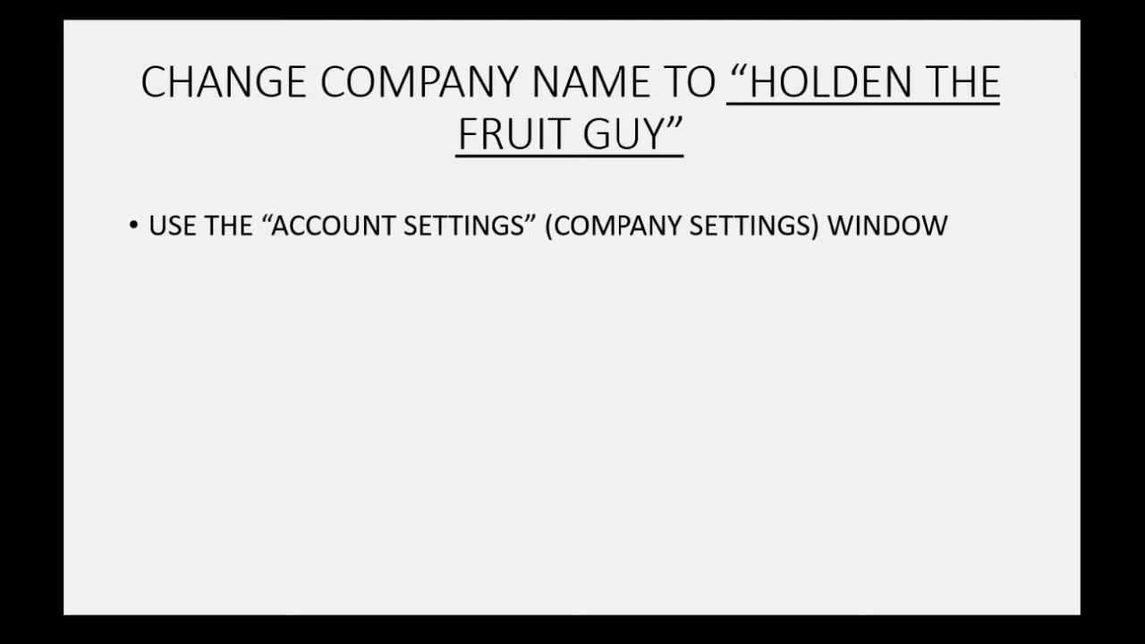
{"action": "left_click", "coordinate": [881, 388]}
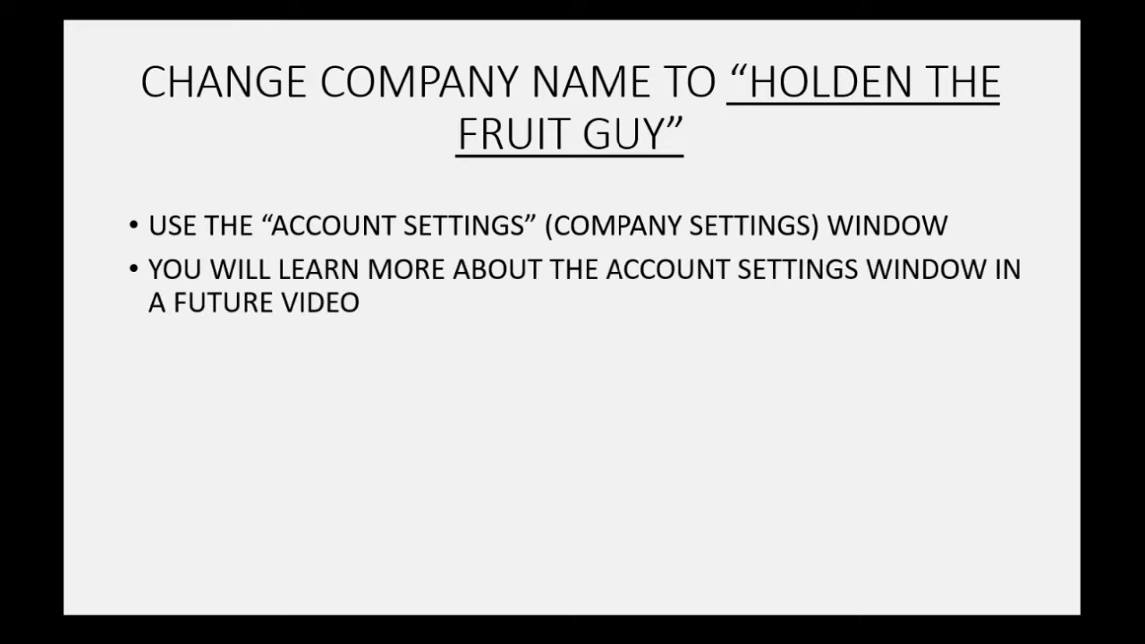
{"action": "left_click", "coordinate": [782, 417]}
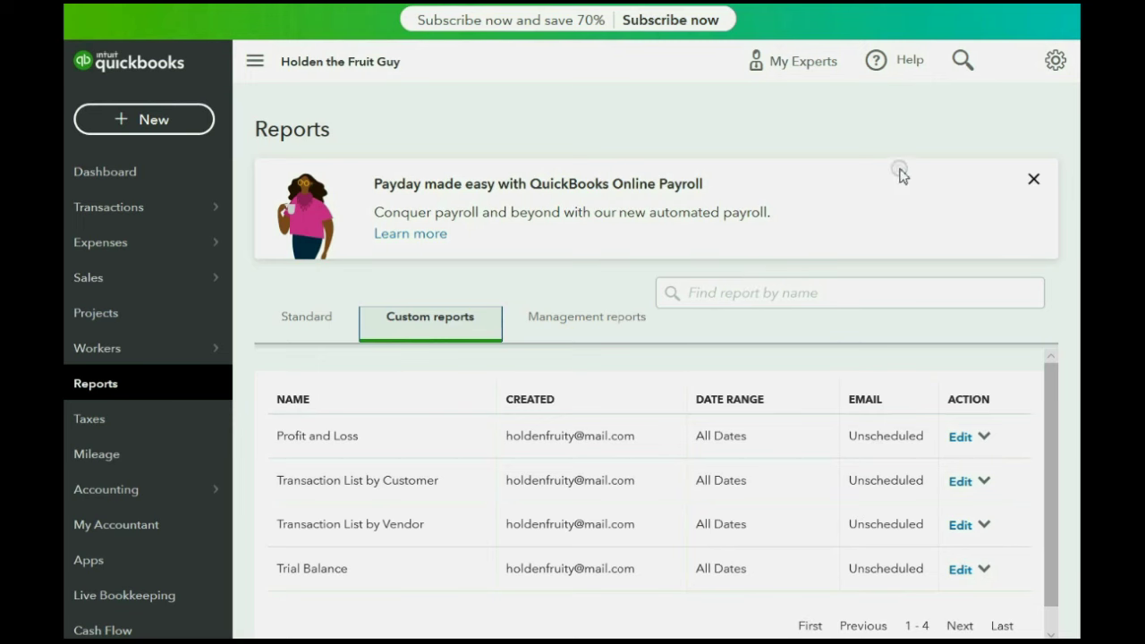
Open Account and Settings, look through the Billing & Subscription, Usage, Sales, Expenses and Payments settings, and return to the Company settings.
{"action": "left_click", "coordinate": [1055, 59]}
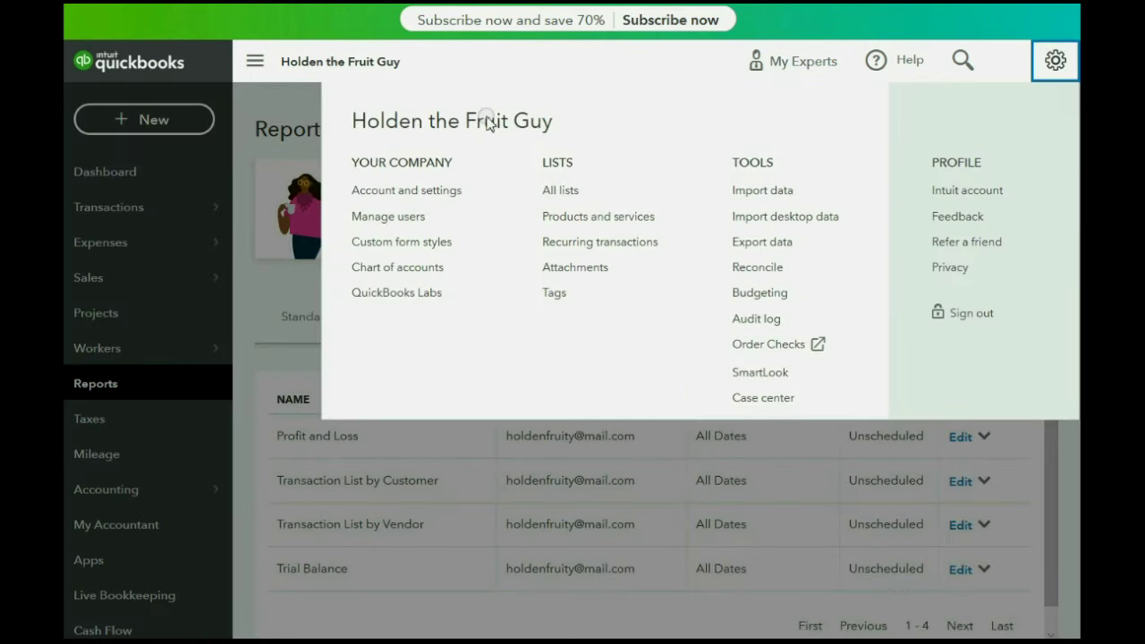
{"action": "left_click", "coordinate": [390, 191]}
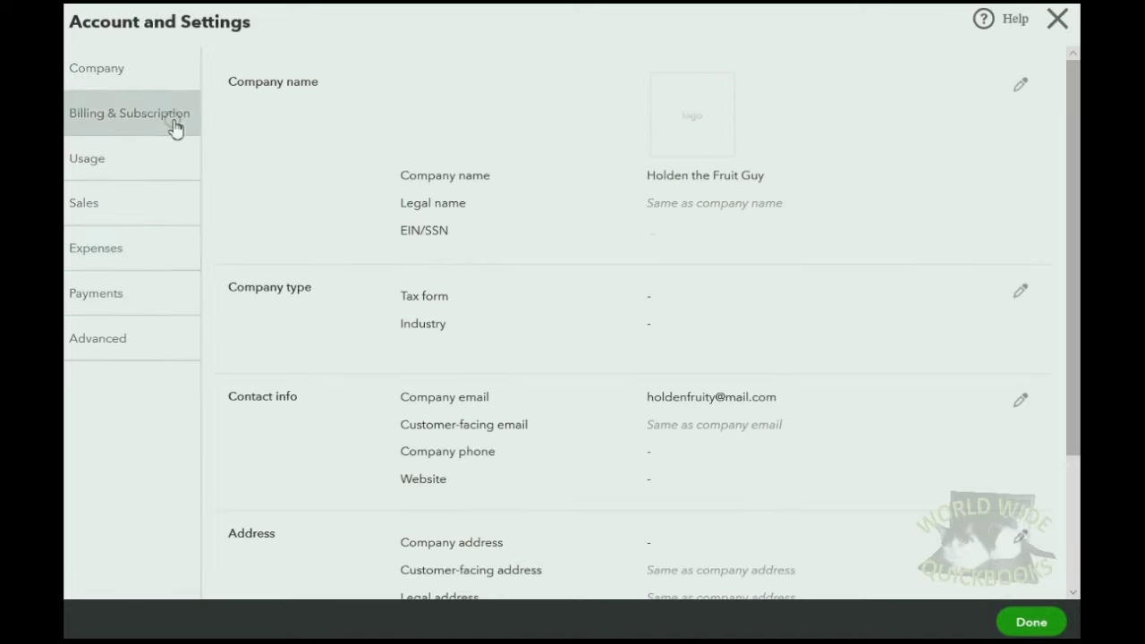
{"action": "left_click", "coordinate": [126, 111]}
{"action": "left_click", "coordinate": [103, 163]}
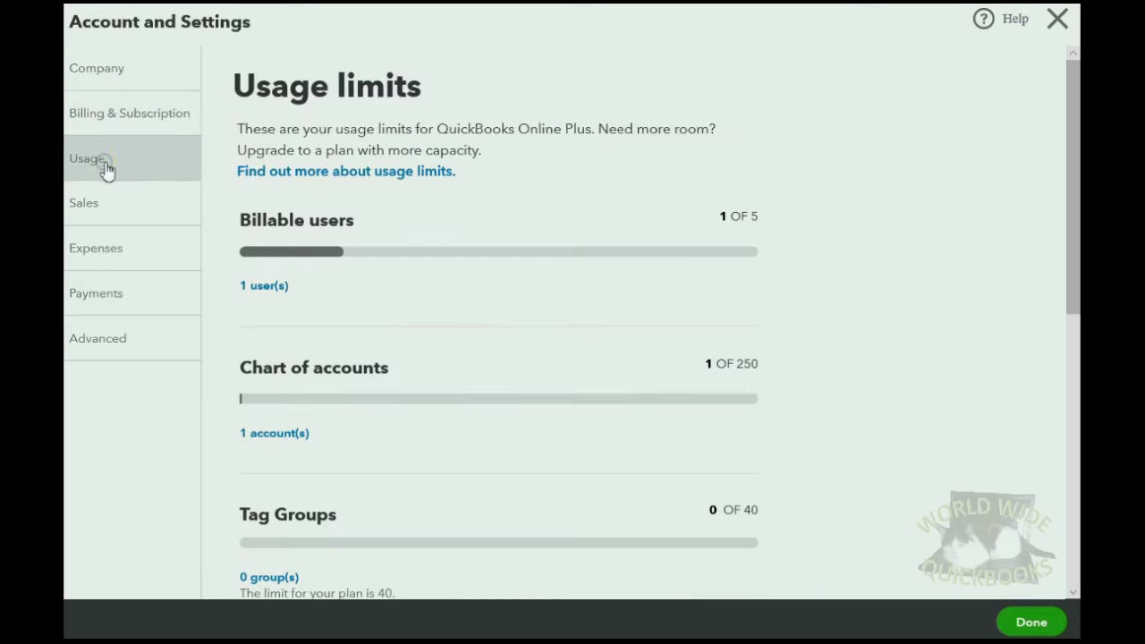
{"action": "left_click", "coordinate": [103, 206]}
{"action": "left_click", "coordinate": [107, 249]}
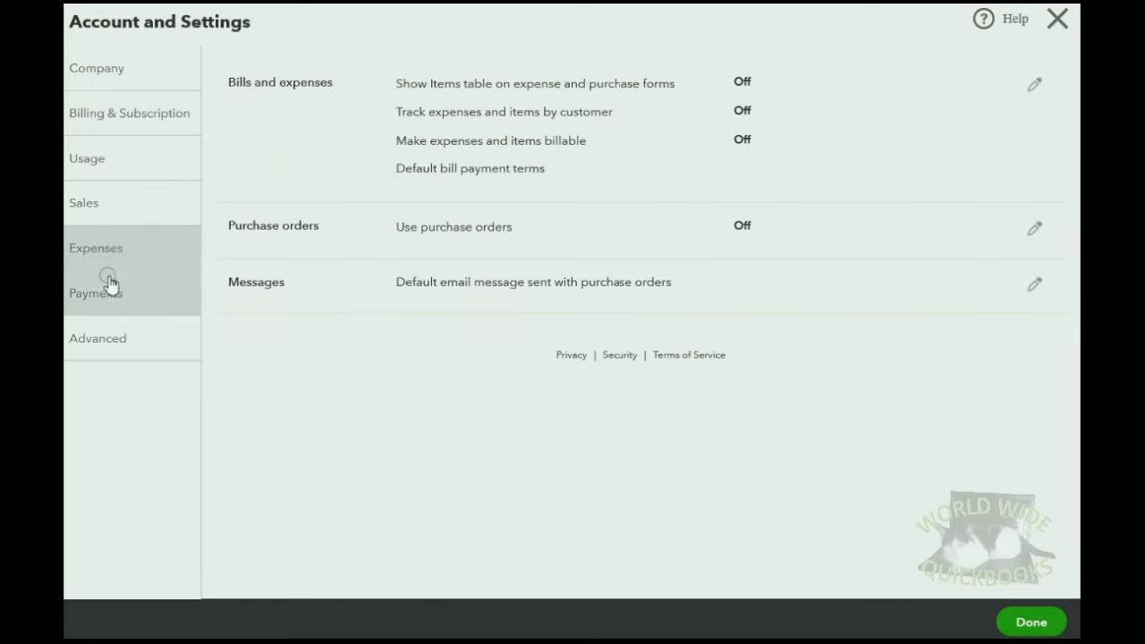
{"action": "left_click", "coordinate": [107, 290]}
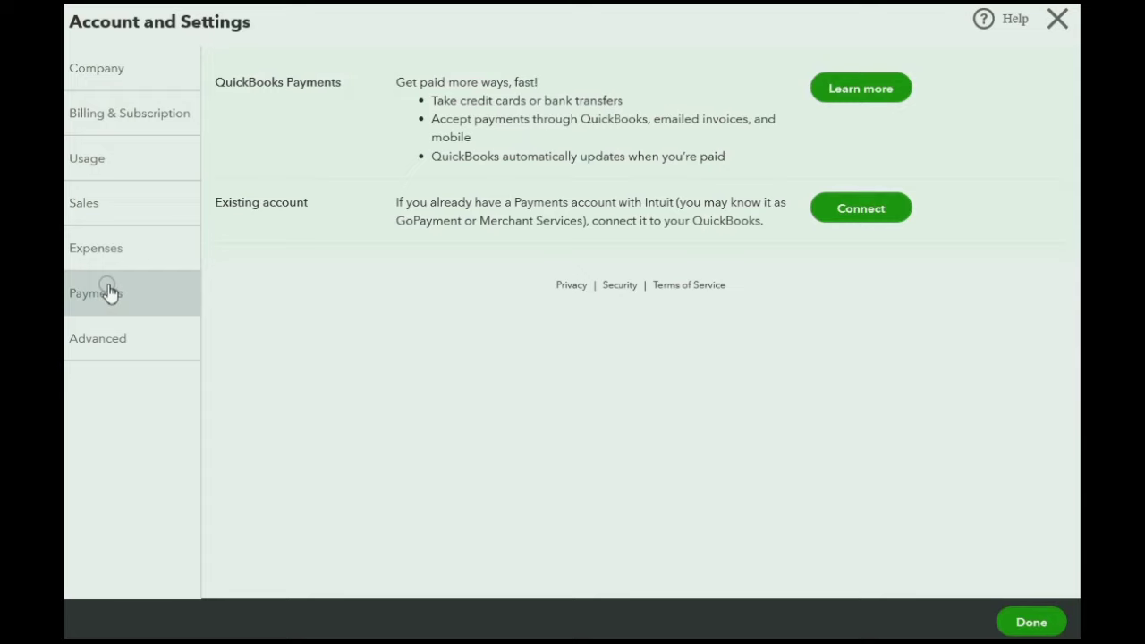
{"action": "left_click", "coordinate": [117, 70]}
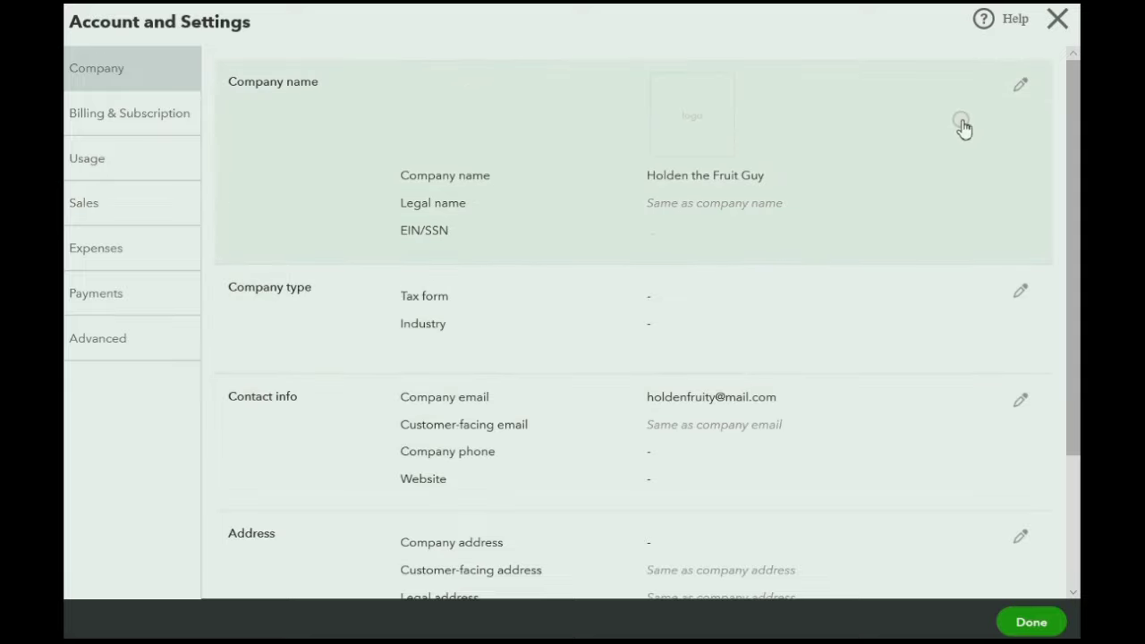
Set the company name to HOLDEN THE FRUIT GUY, save it, and close Account and Settings.
{"action": "left_click", "coordinate": [1017, 92]}
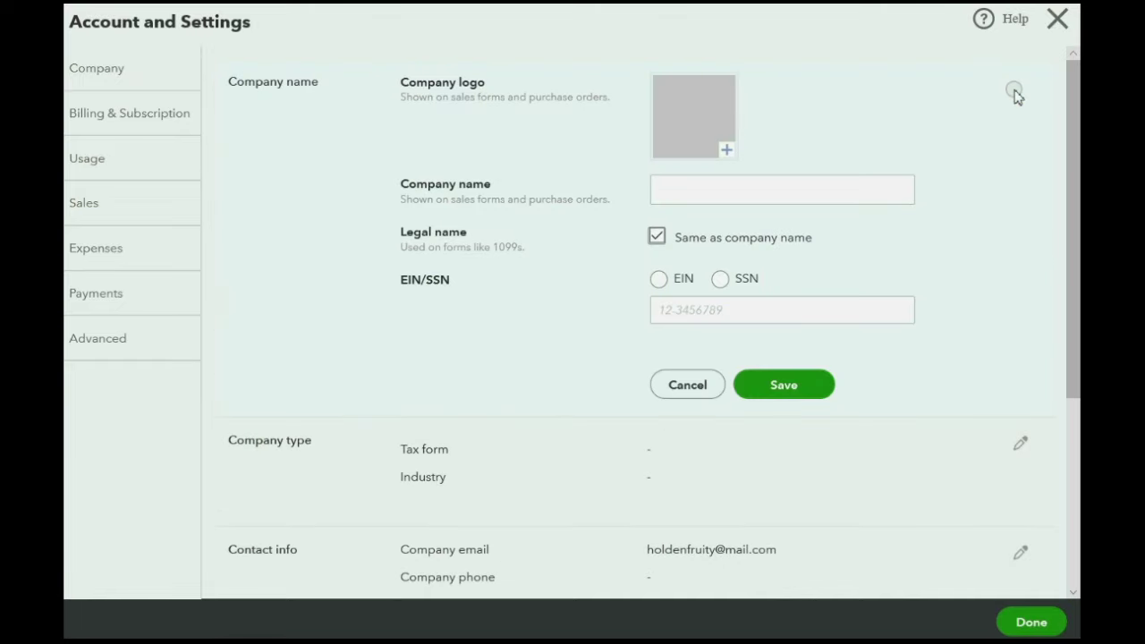
{"action": "left_click", "coordinate": [771, 194]}
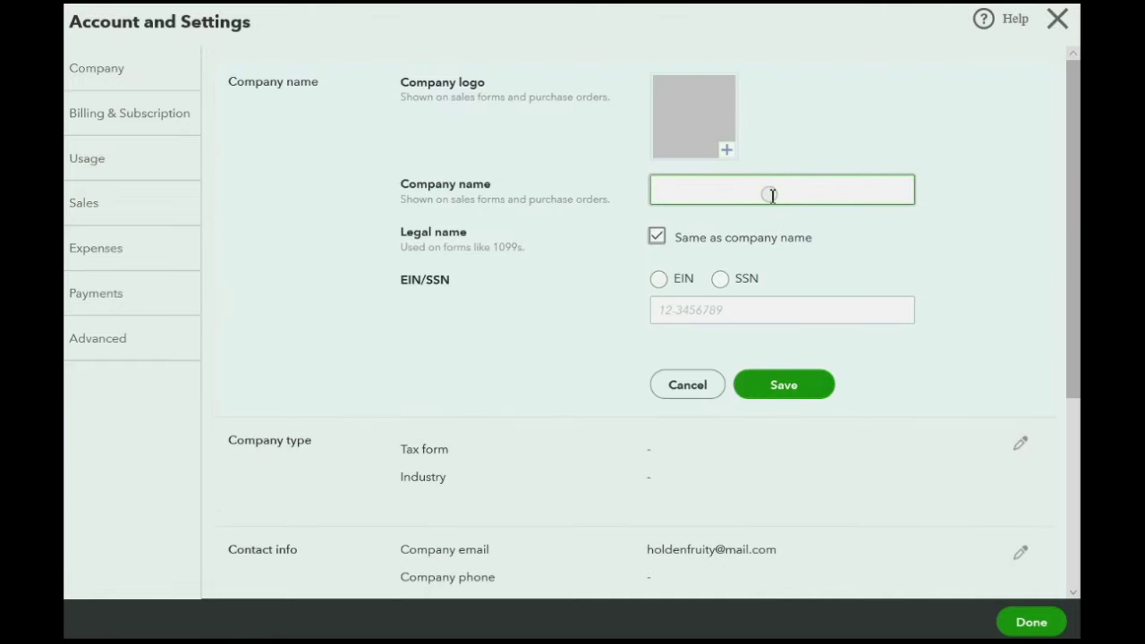
{"action": "type", "text": "HOLDEN THE FR"}
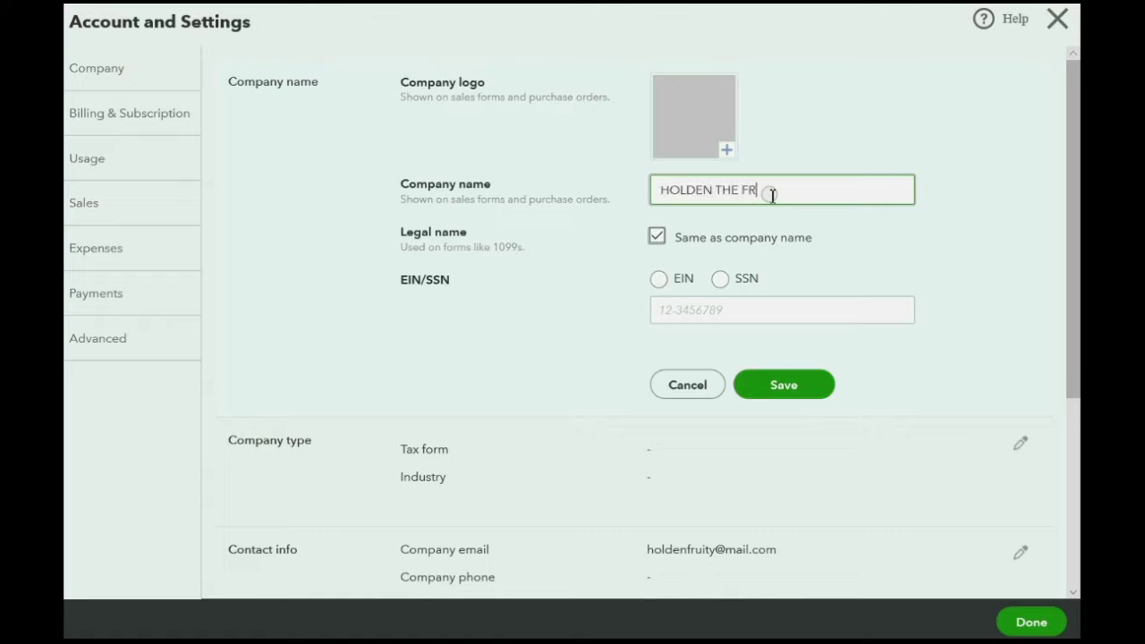
{"action": "type", "text": "UIT GUY"}
{"action": "left_click", "coordinate": [777, 385]}
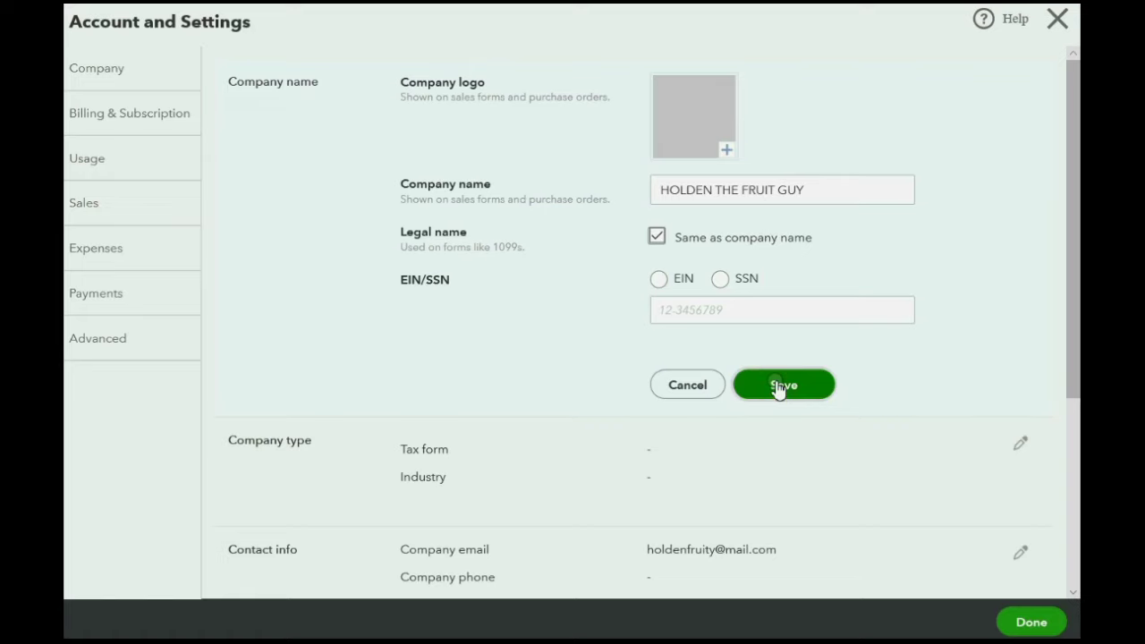
{"action": "left_click", "coordinate": [688, 238]}
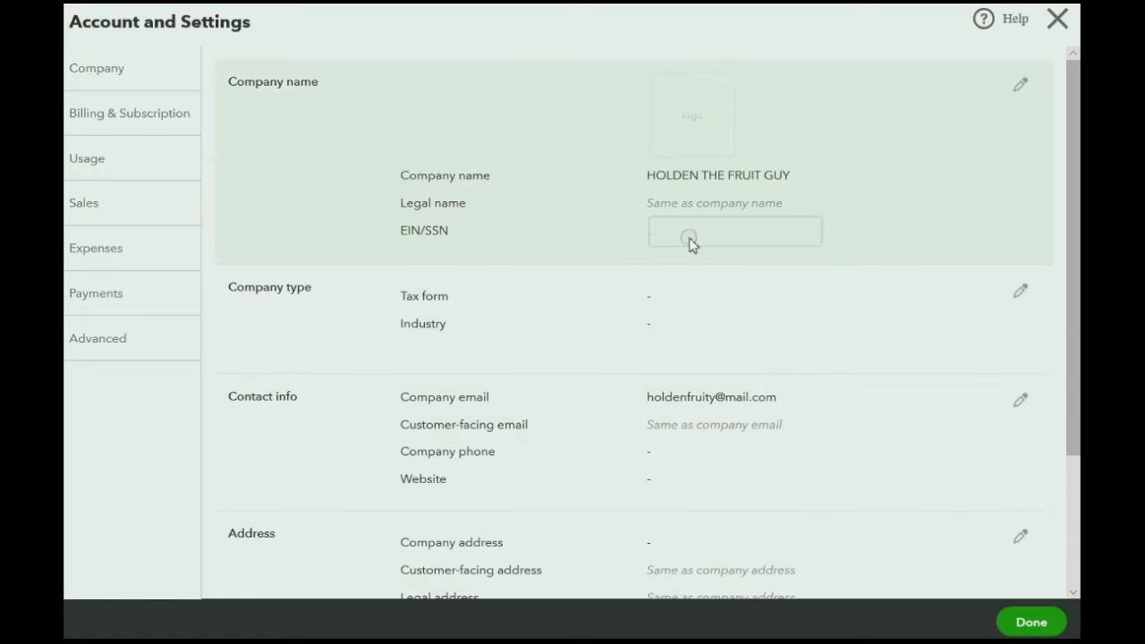
{"action": "left_click", "coordinate": [1023, 623]}
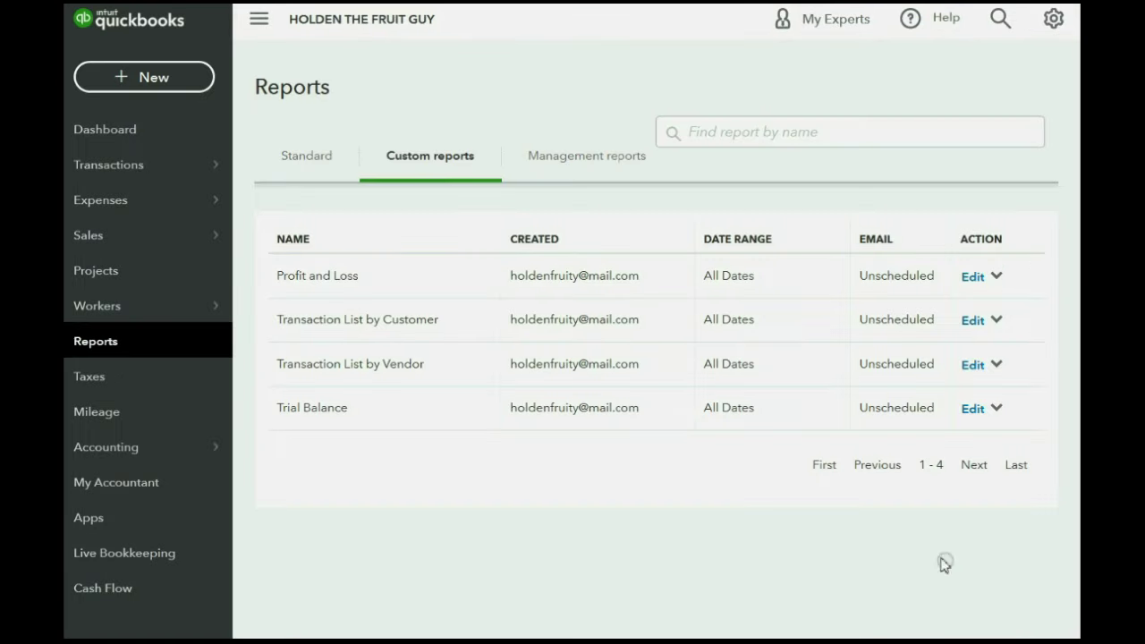
{"action": "left_click", "coordinate": [137, 184]}
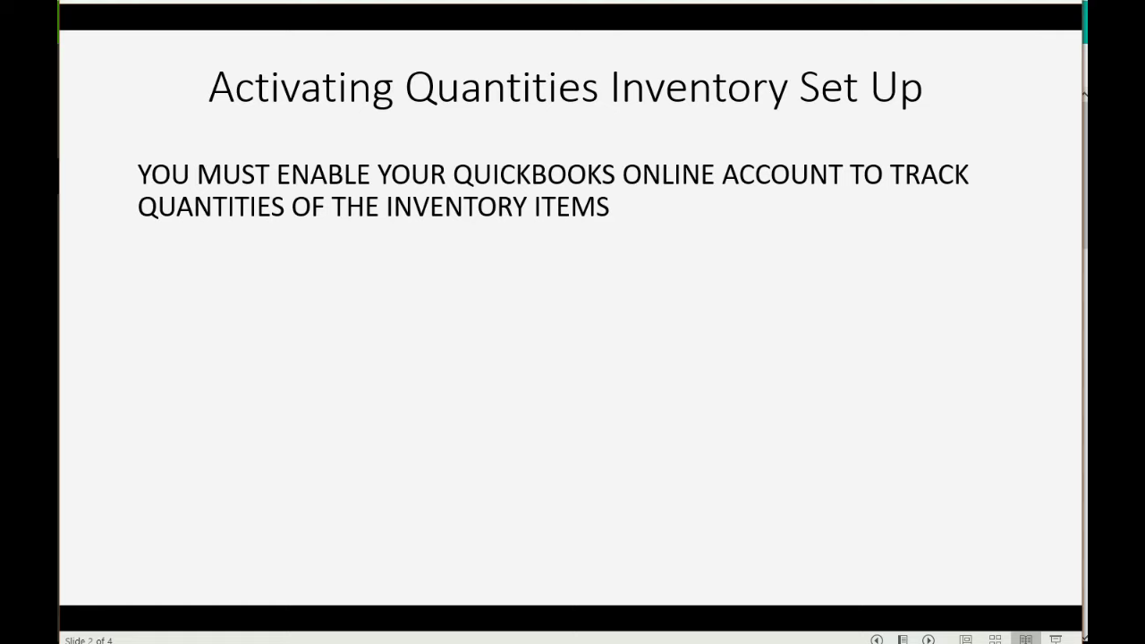
{"action": "key", "text": "Right"}
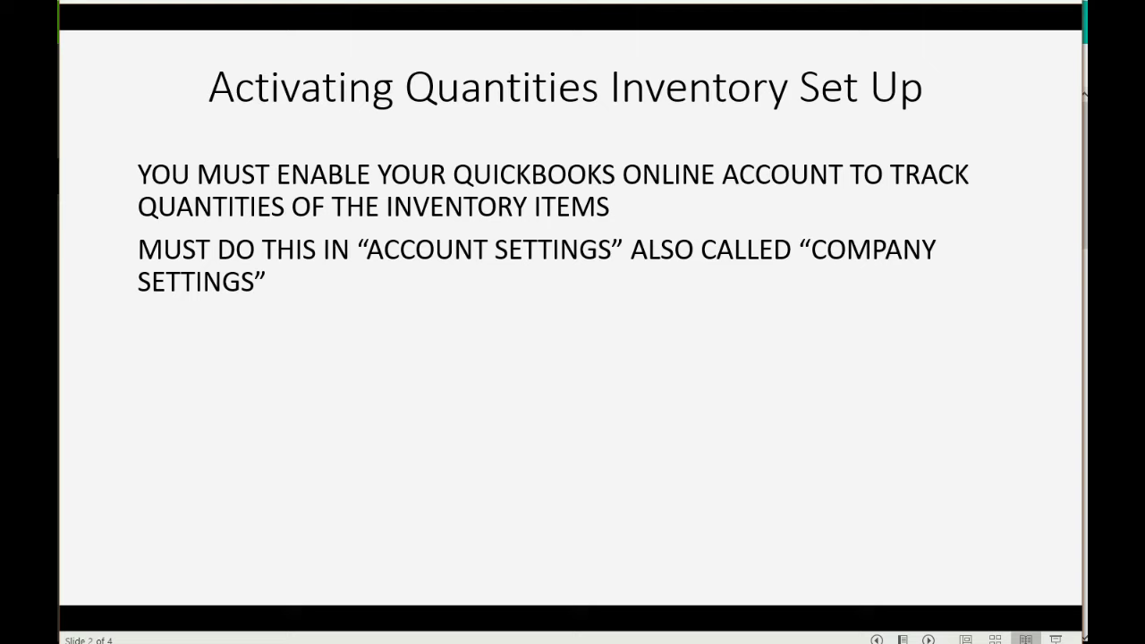
{"action": "key", "text": "Right"}
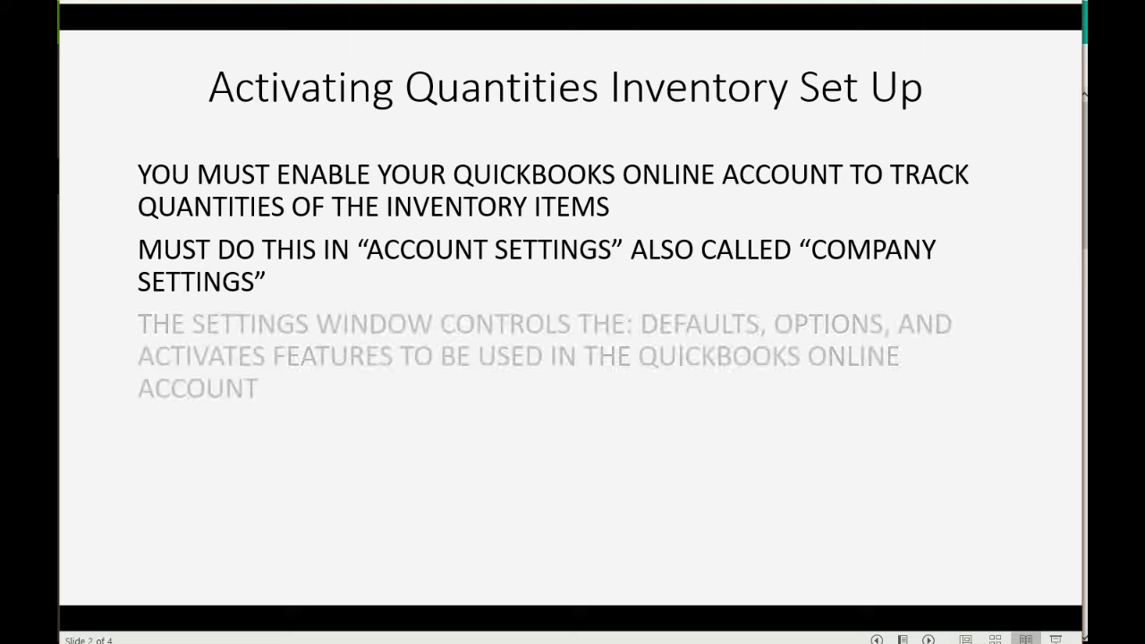